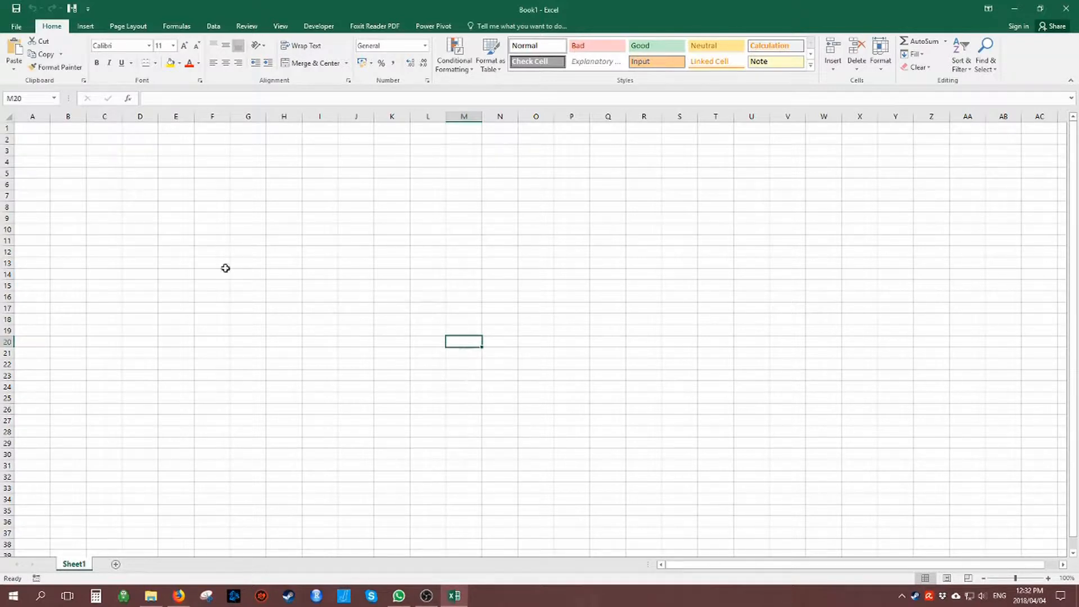
Open the add-ins page of the Excel options and select the inactive Analysis ToolPak add-in
click(218, 252)
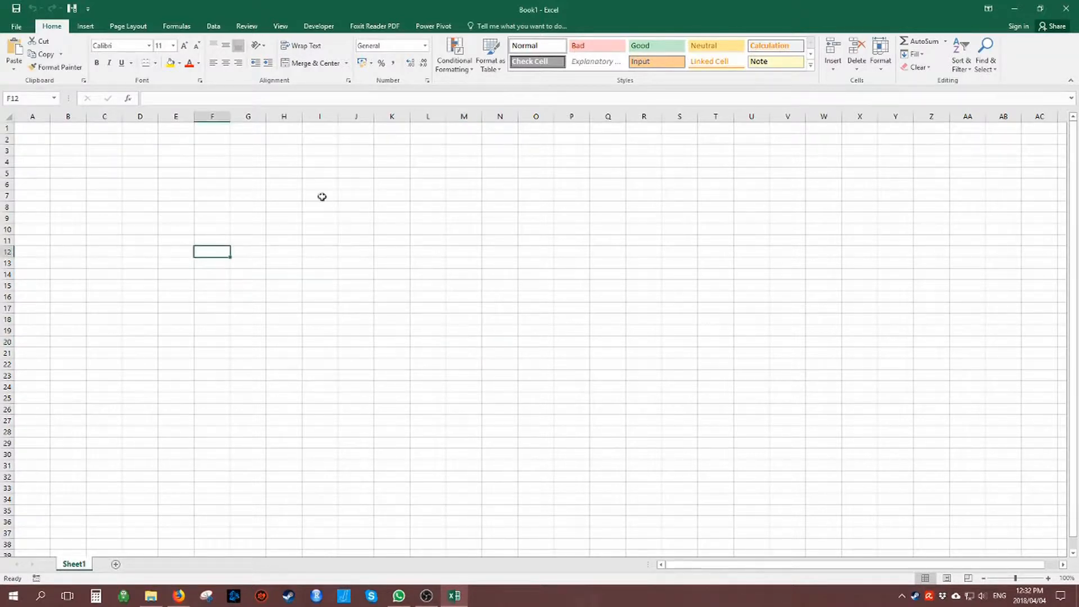
click(213, 26)
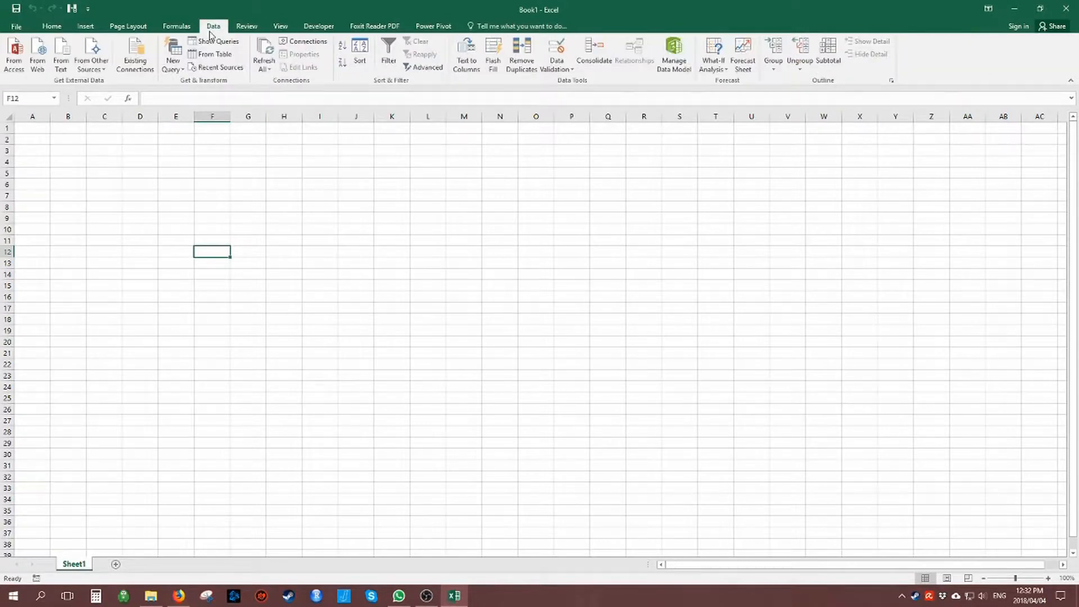
click(17, 27)
click(19, 26)
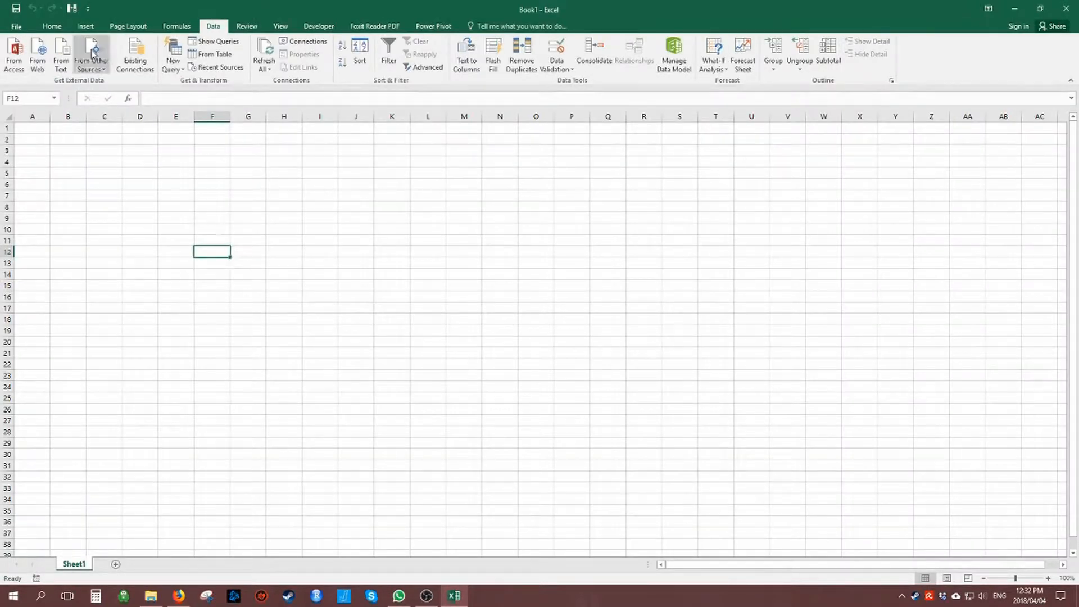
click(17, 26)
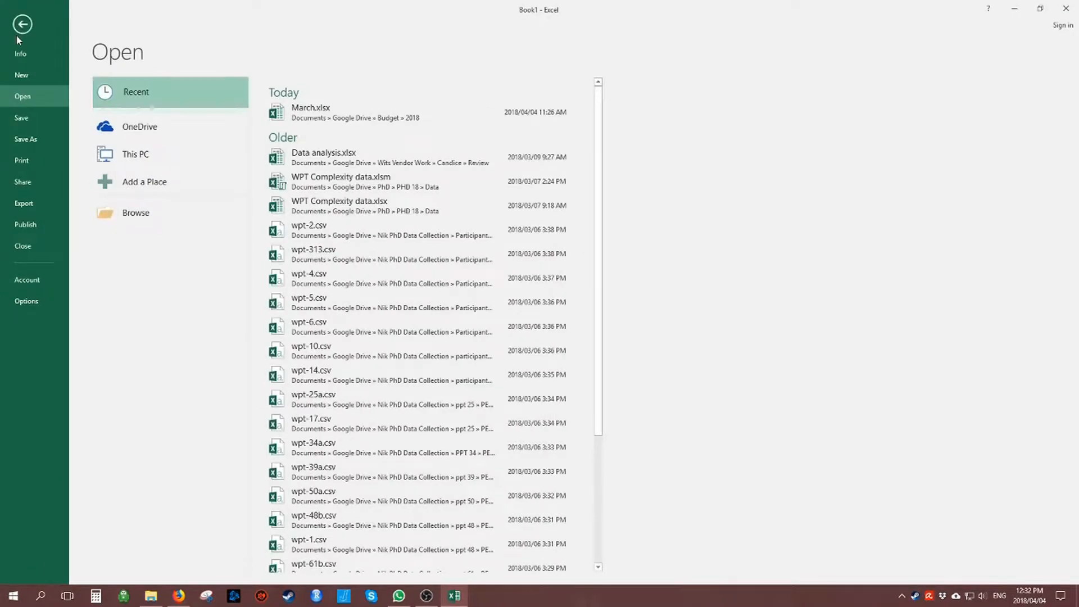
click(37, 306)
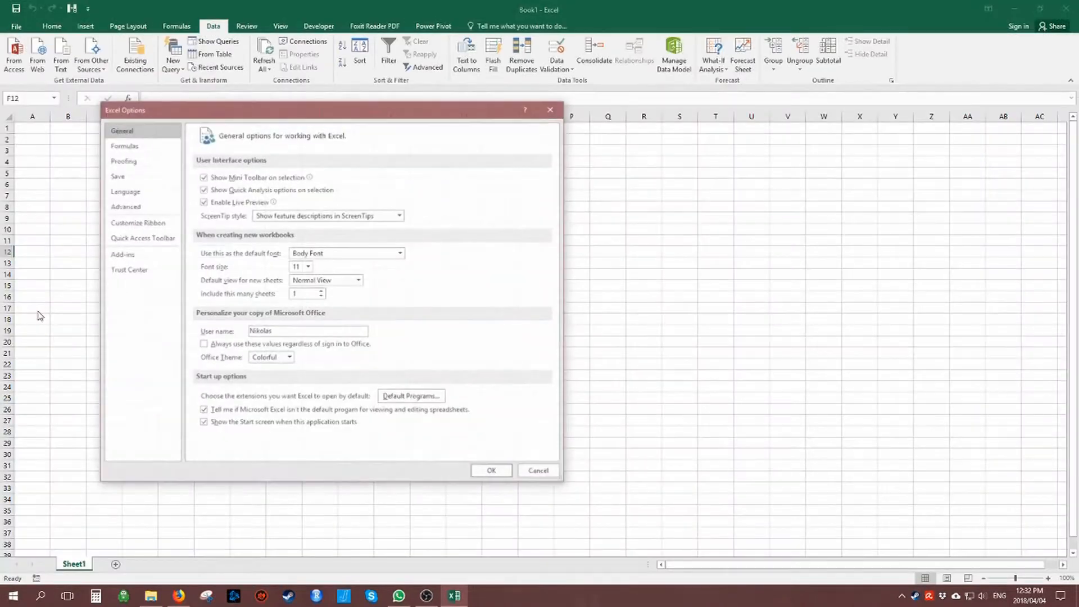
click(154, 261)
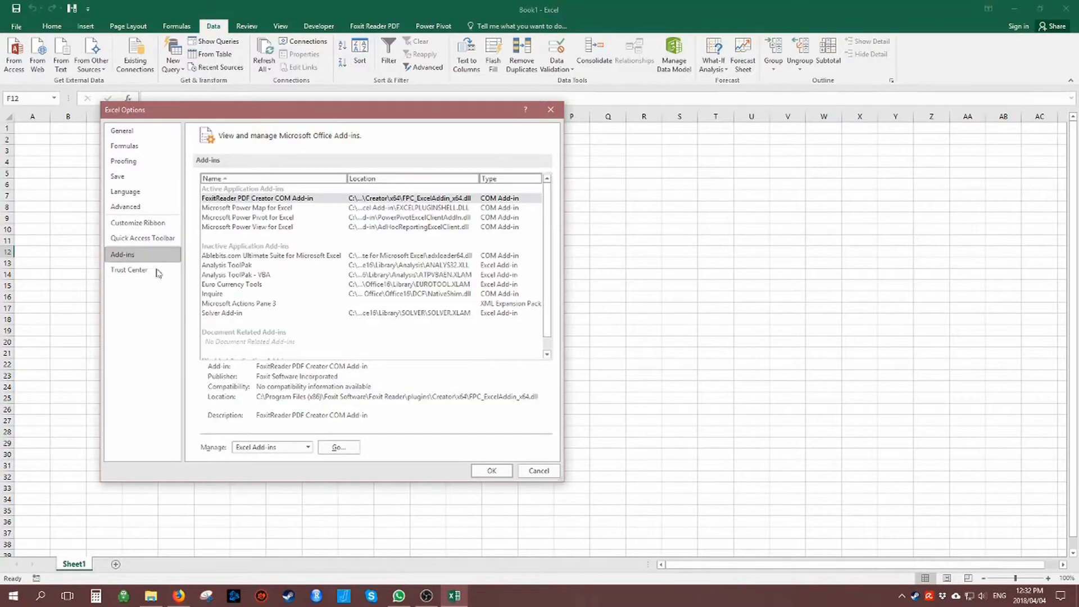
click(259, 266)
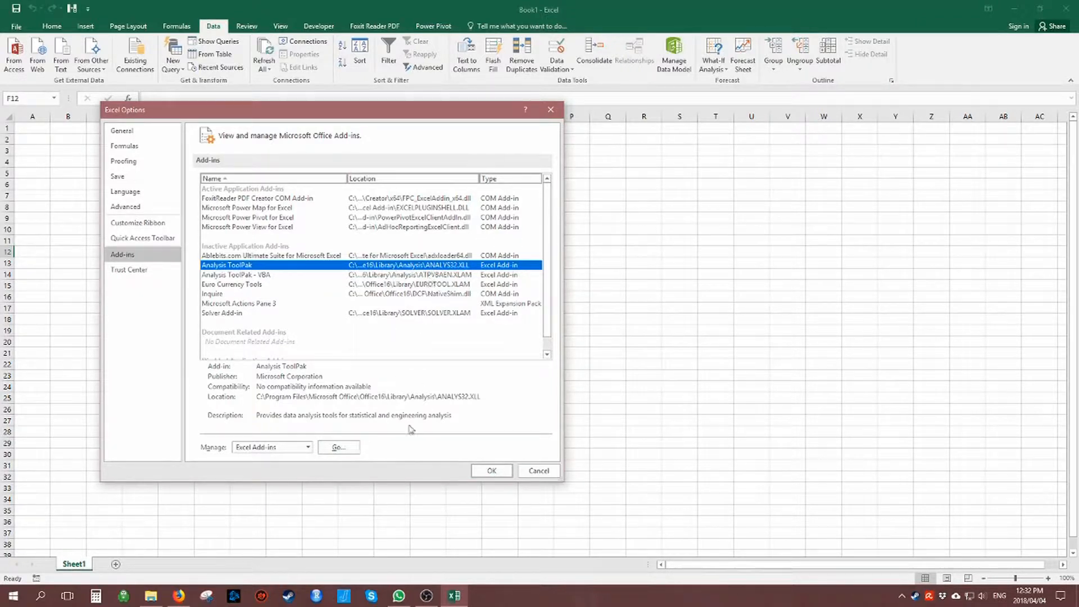
Enable the Analysis ToolPak in the list of available Excel add-ins
click(339, 450)
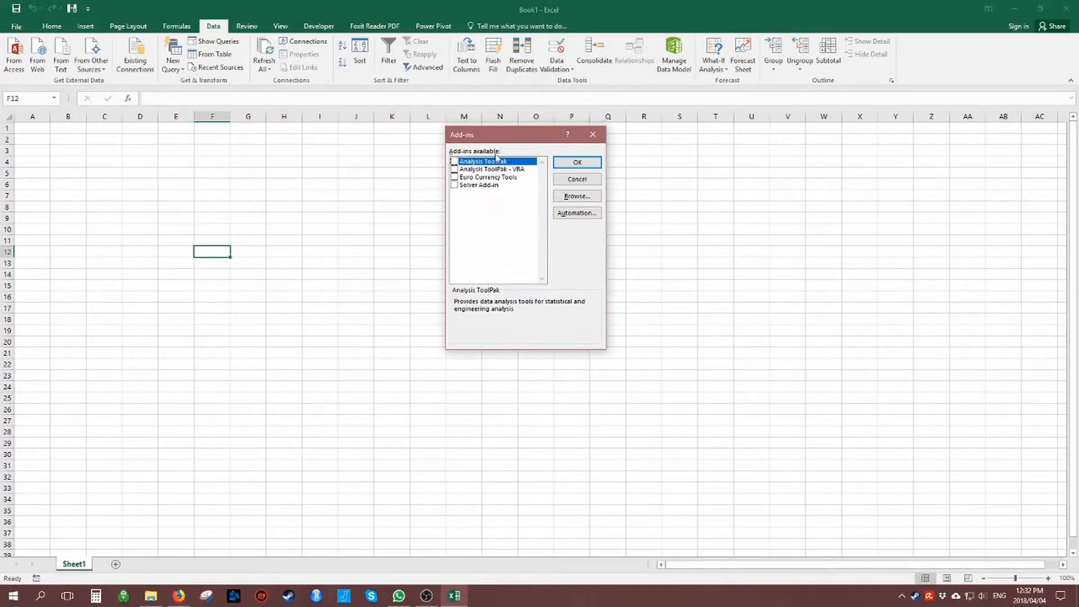
click(455, 162)
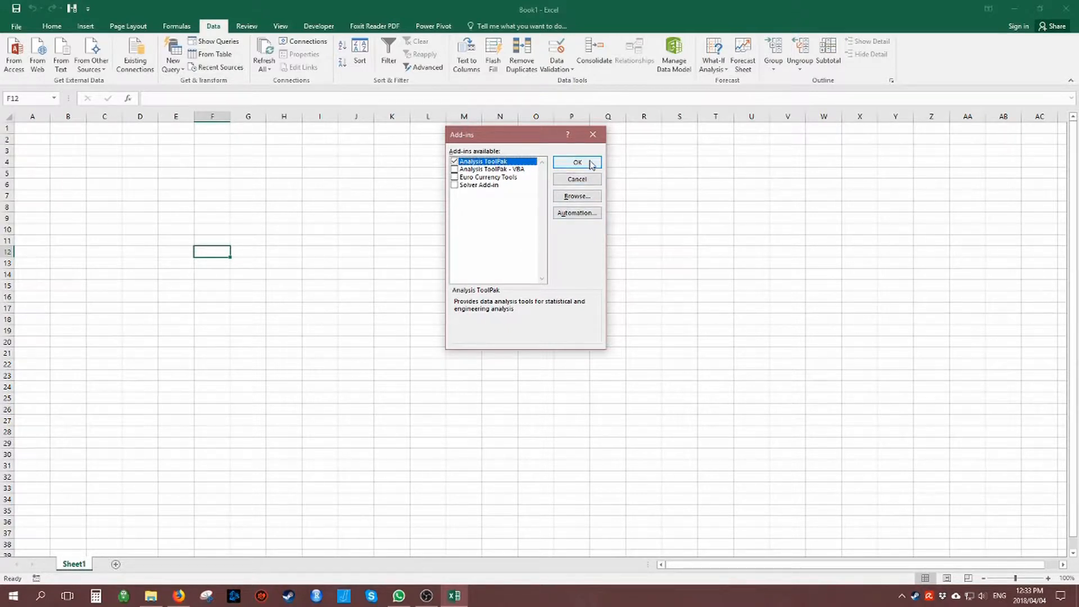
drag(527, 140, 512, 149)
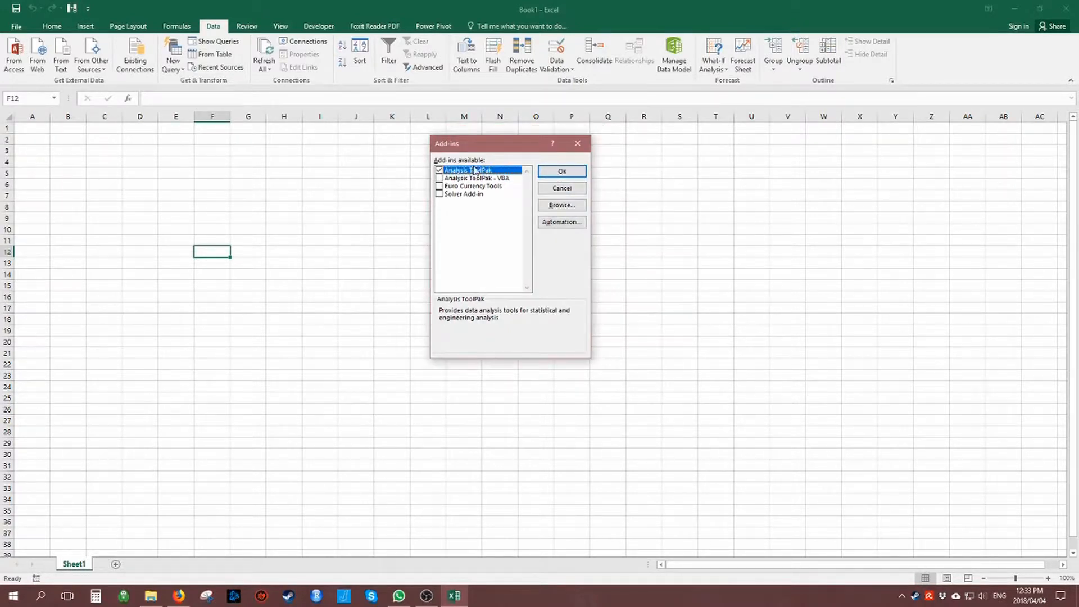
click(561, 171)
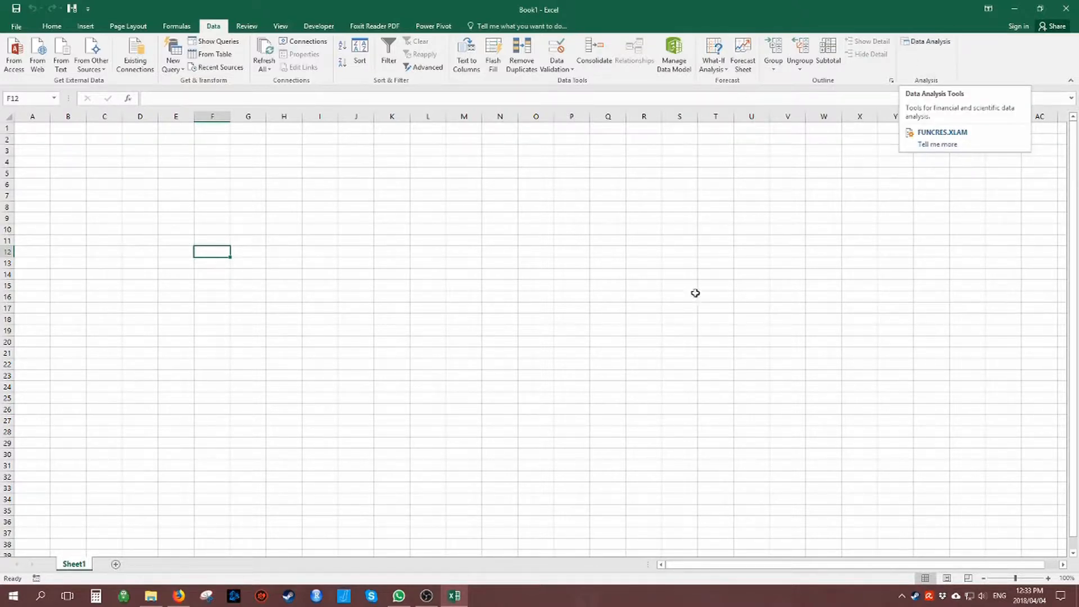
click(426, 596)
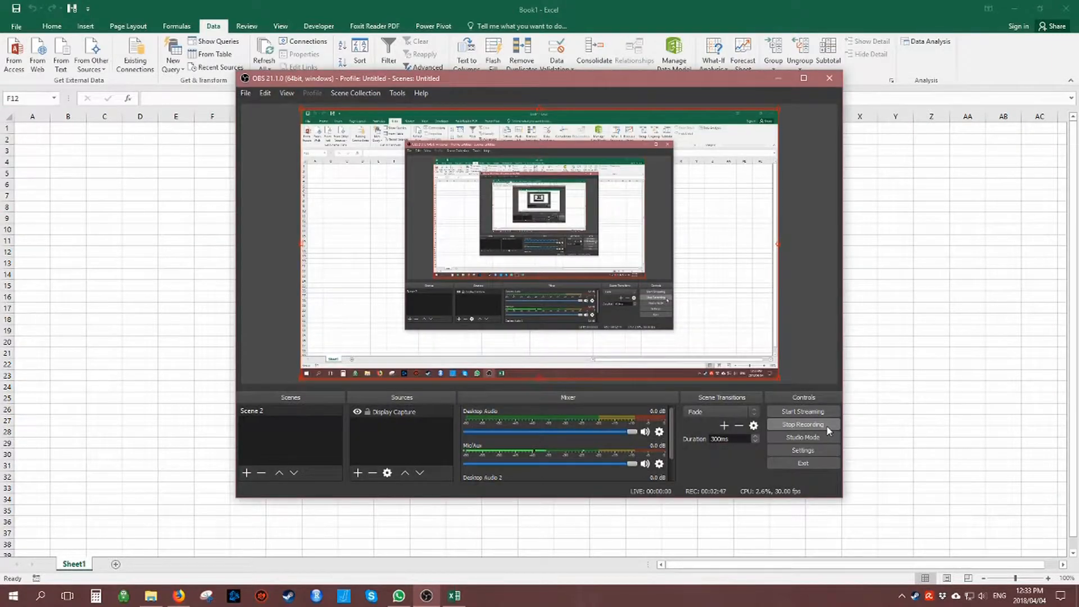
click(825, 425)
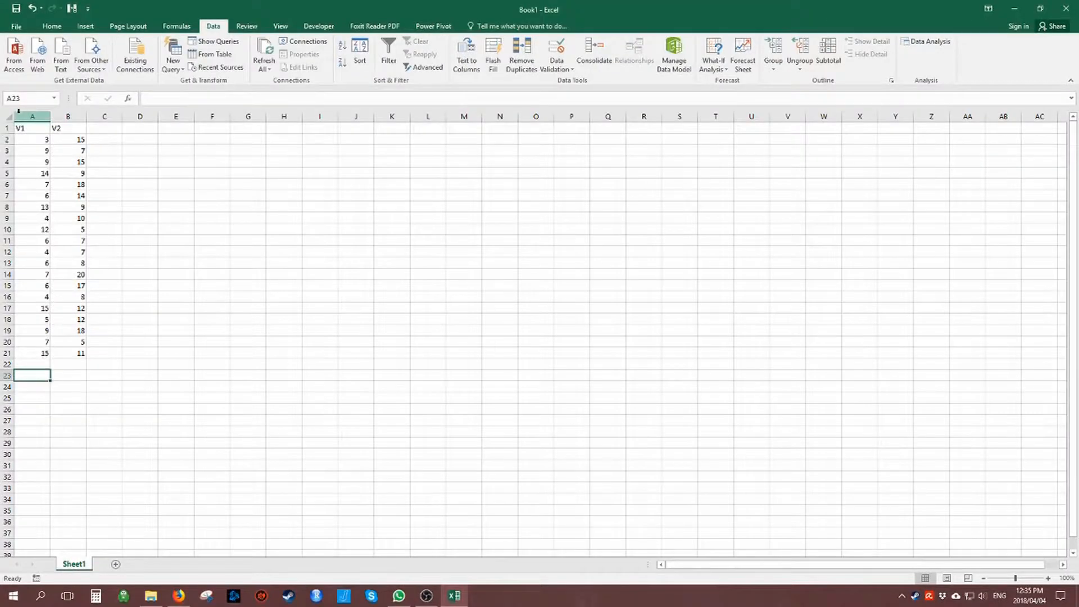
Examine the V1 and V2 headings and the data beneath them in columns A and B
click(24, 128)
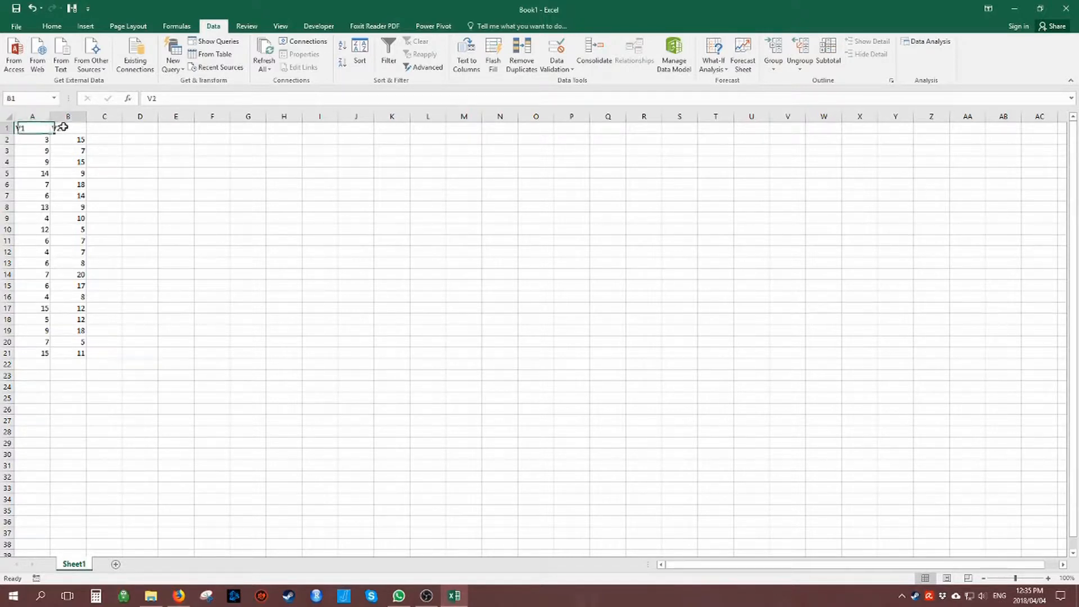
click(29, 140)
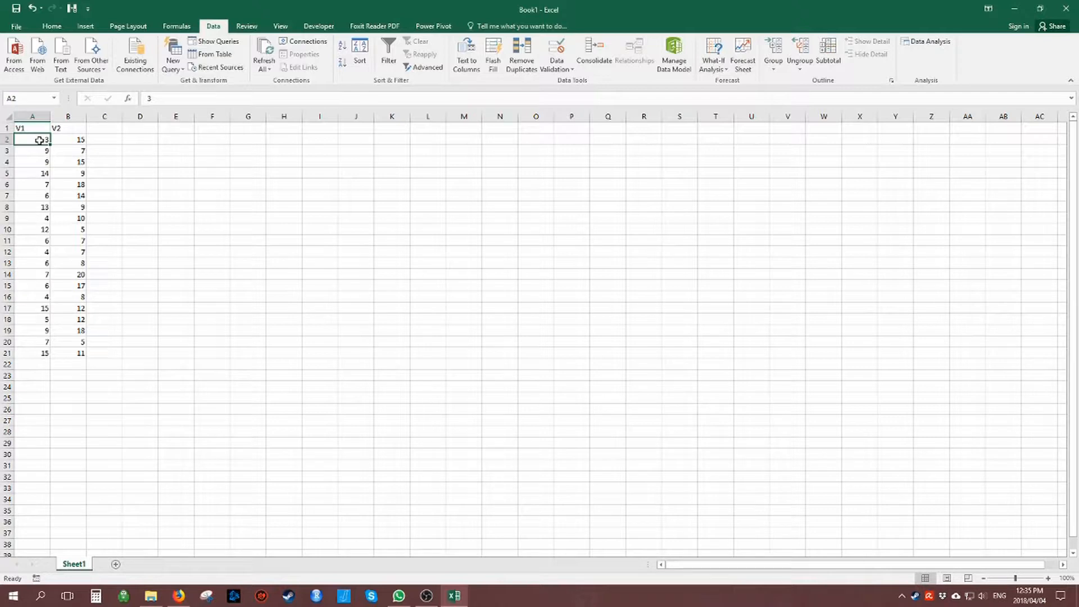
click(76, 127)
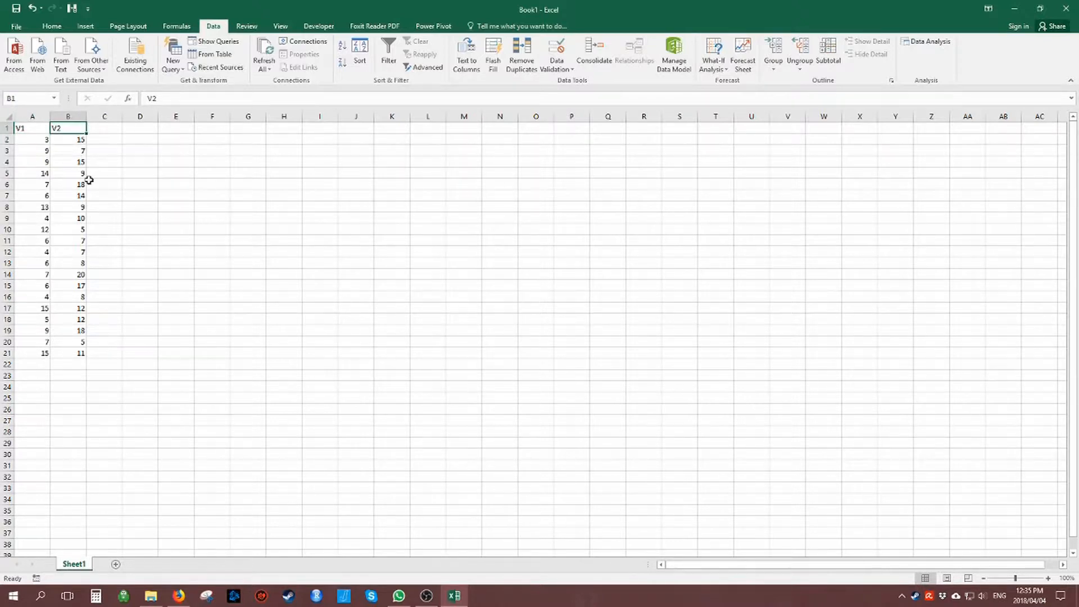
click(78, 142)
click(111, 249)
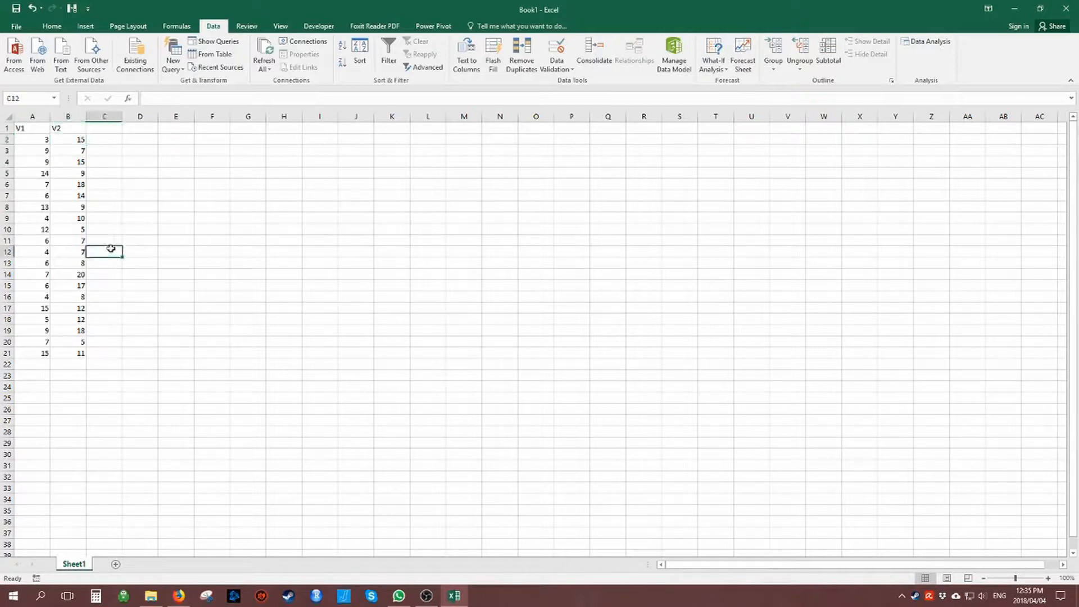
click(184, 331)
click(140, 241)
click(144, 207)
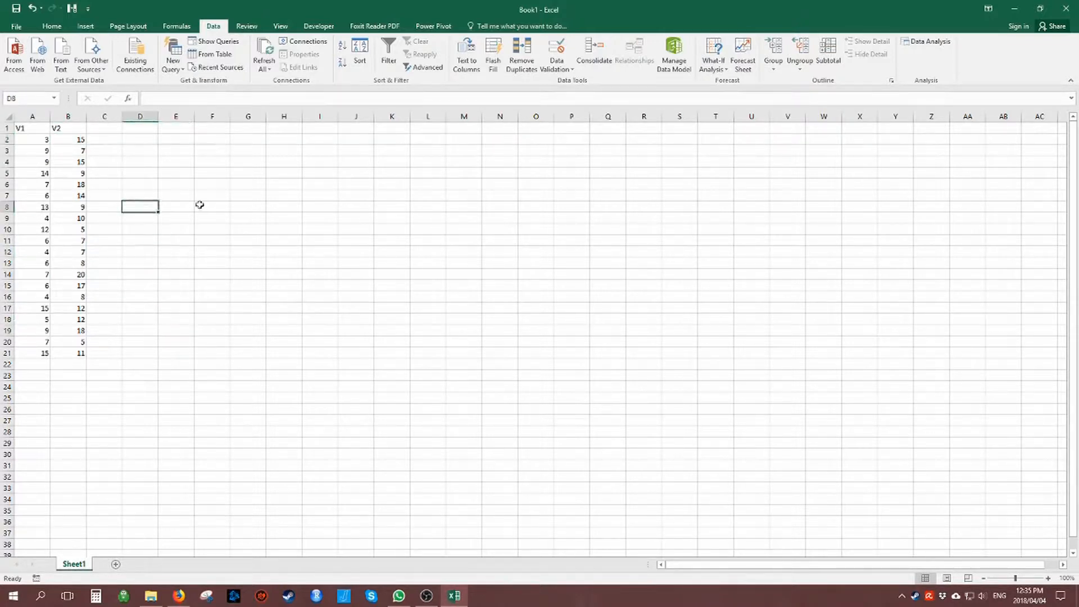
Open the Data Analysis tools and look through the available analyses, from Anova: Single Factor to Rank and Percentile
click(936, 43)
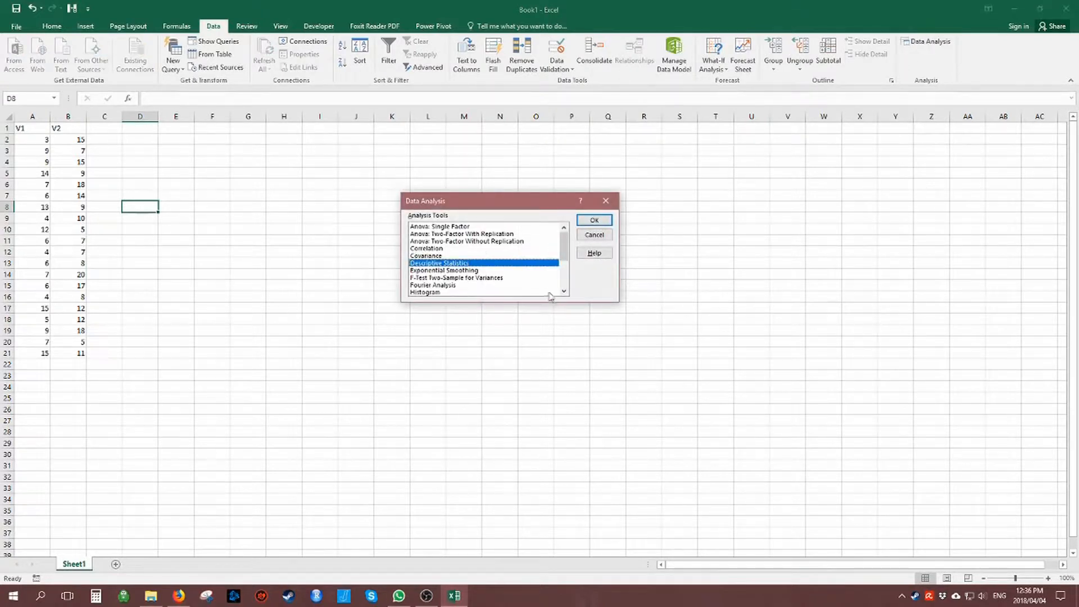
scroll(476, 246, down, 3)
scroll(476, 243, up, 3)
click(506, 232)
click(507, 227)
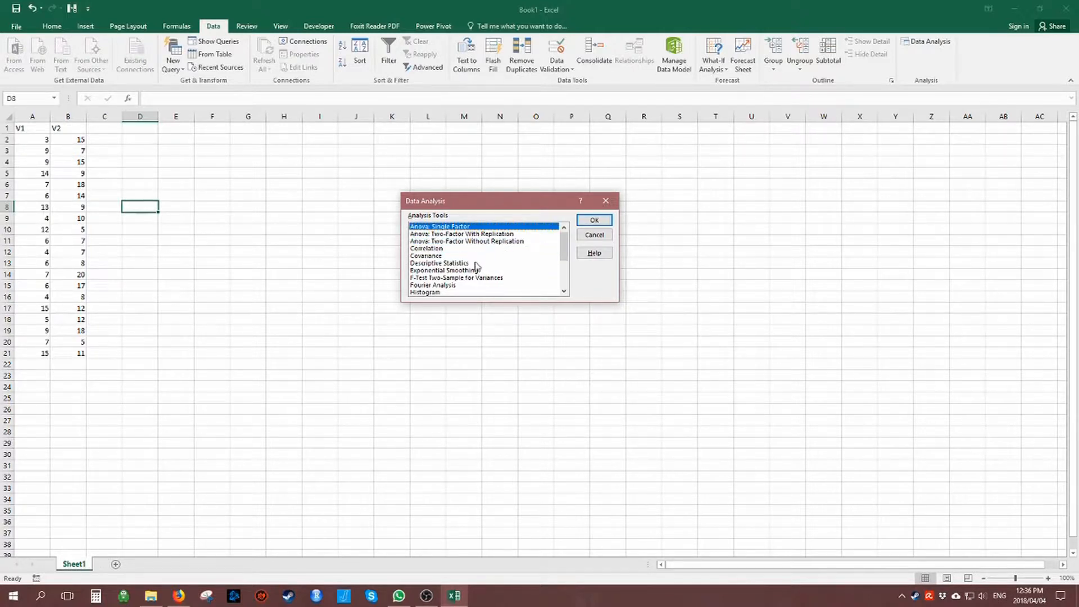
click(489, 234)
click(491, 241)
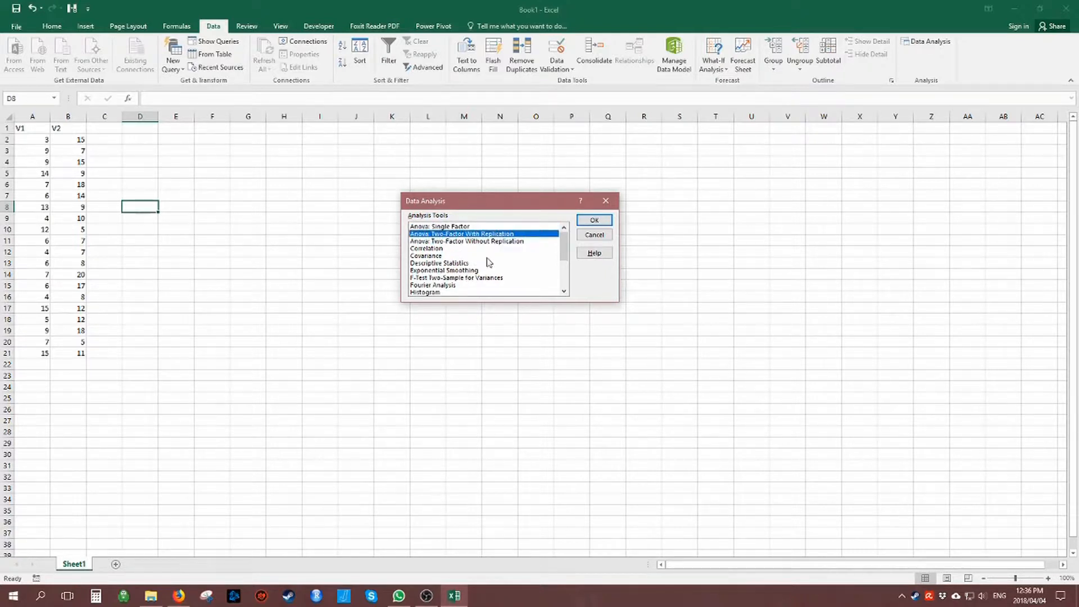
click(491, 249)
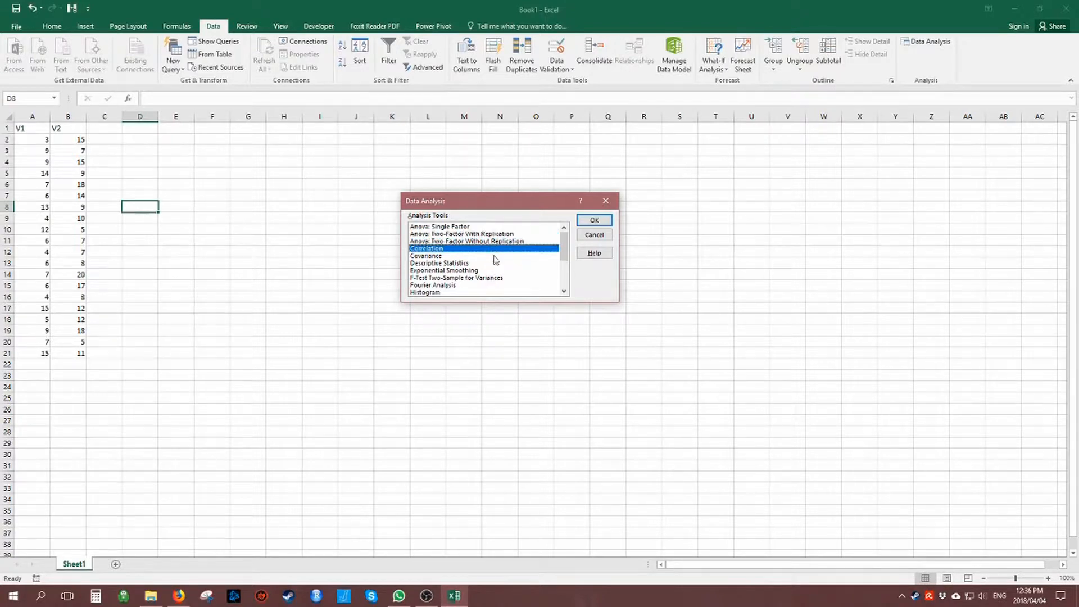
click(494, 257)
click(492, 263)
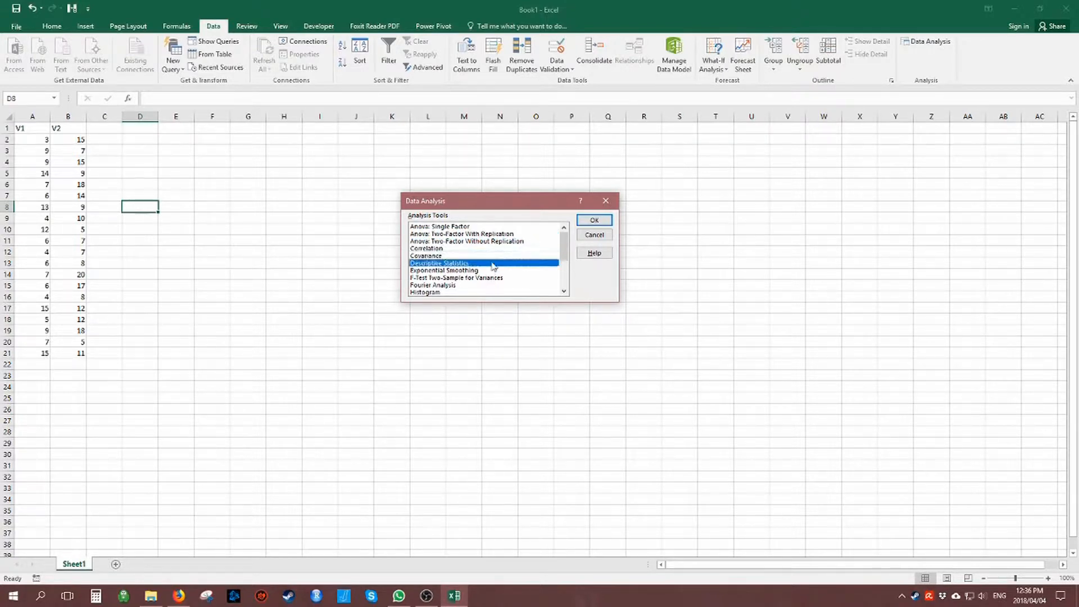
scroll(491, 262, down, 1)
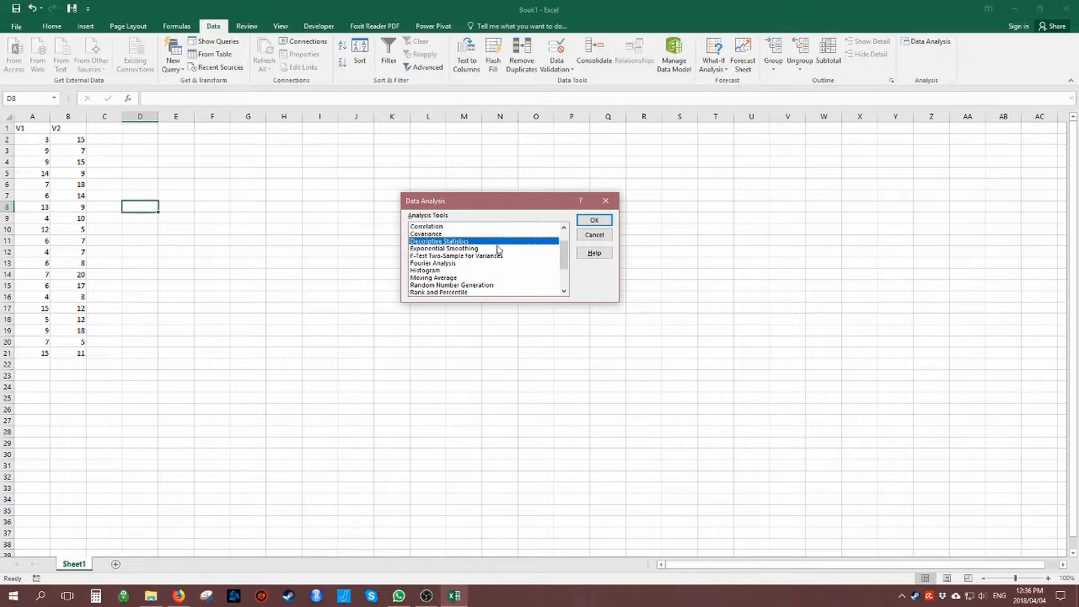
click(496, 256)
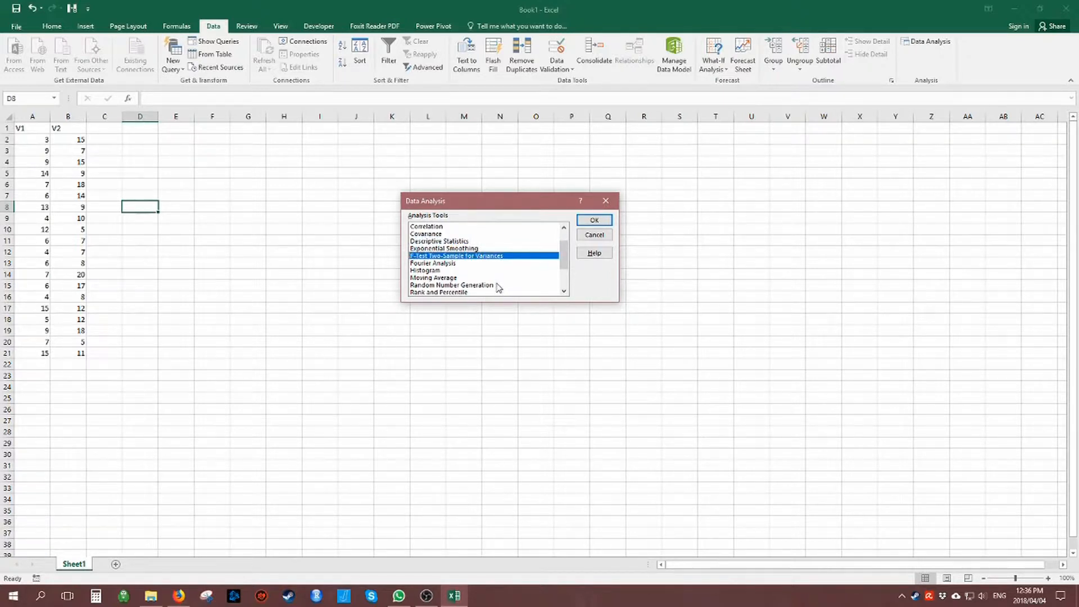
click(500, 264)
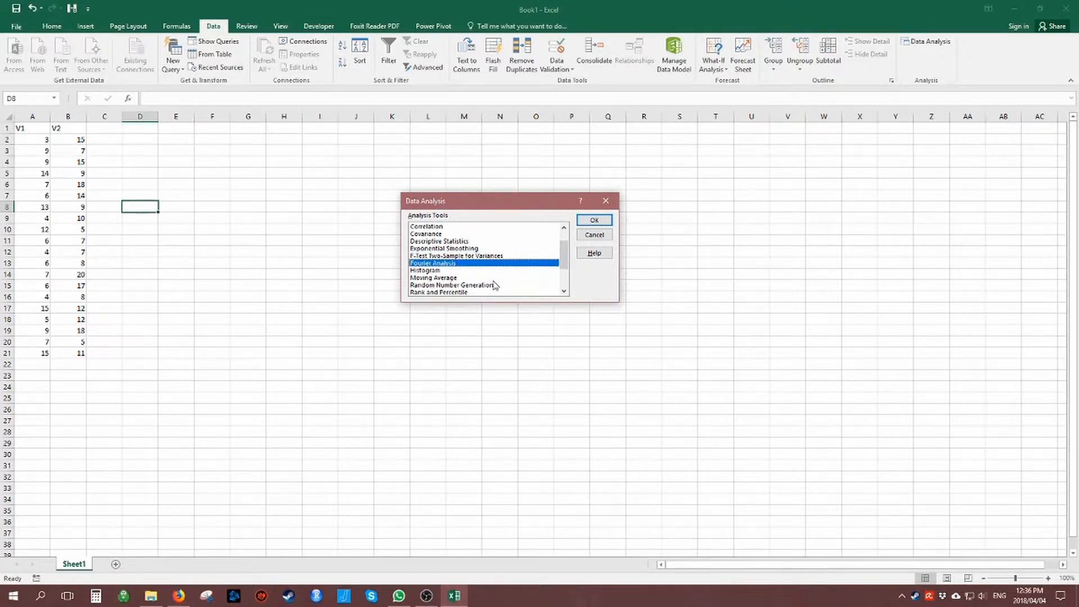
click(494, 272)
click(493, 277)
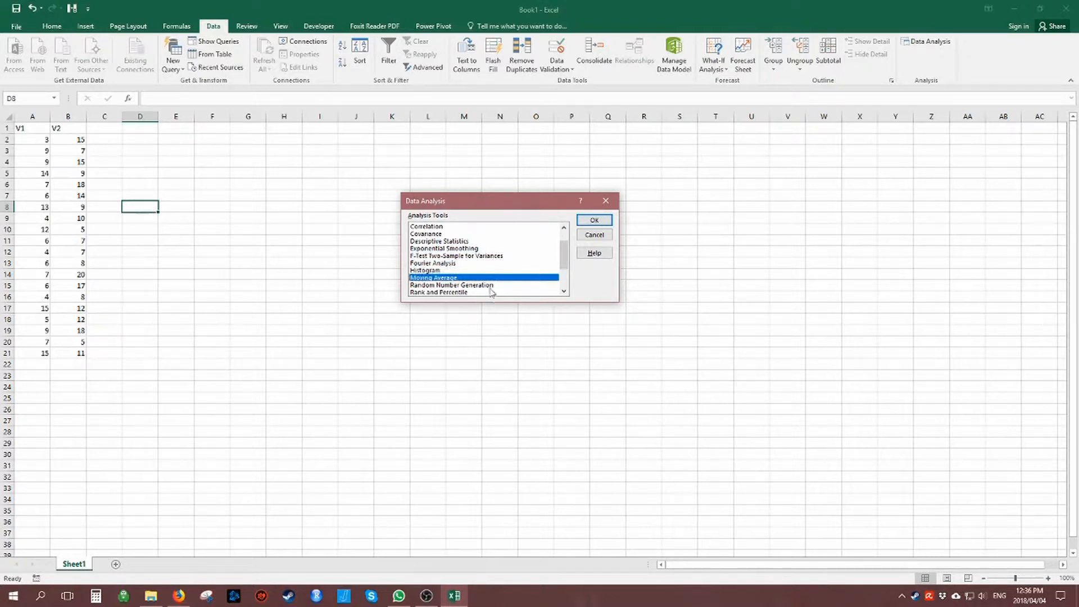
click(494, 285)
click(493, 292)
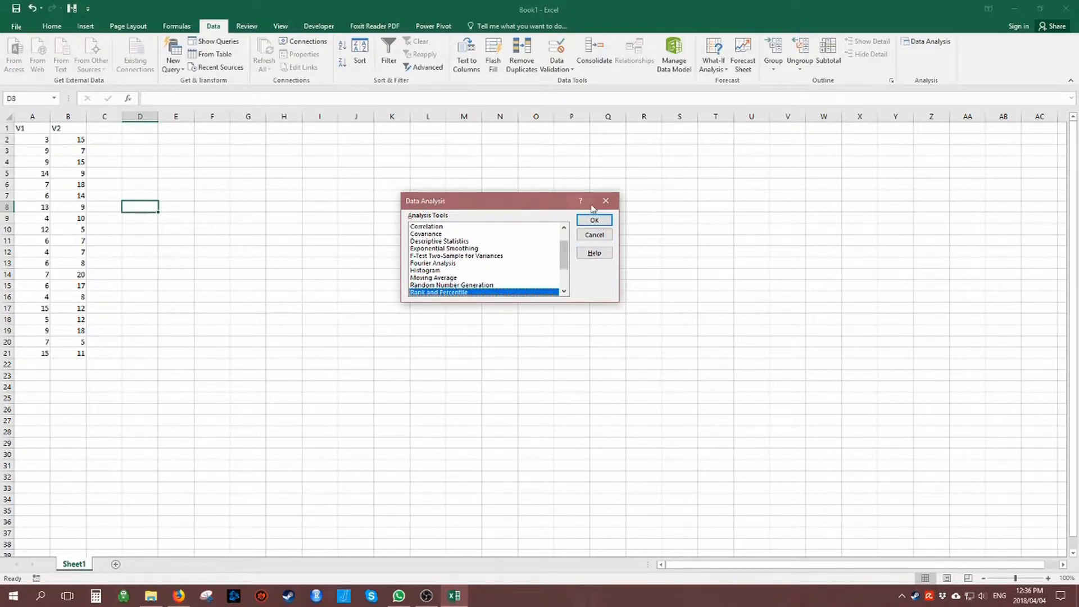
scroll(478, 237, up, 1)
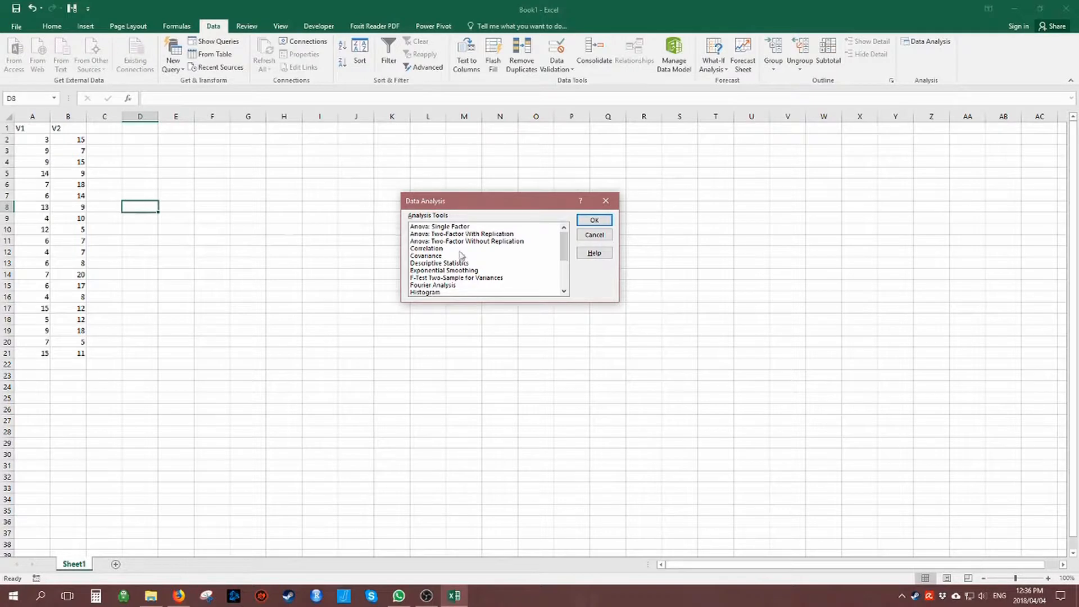
Start the Descriptive Statistics analysis from the list of analysis tools
click(489, 234)
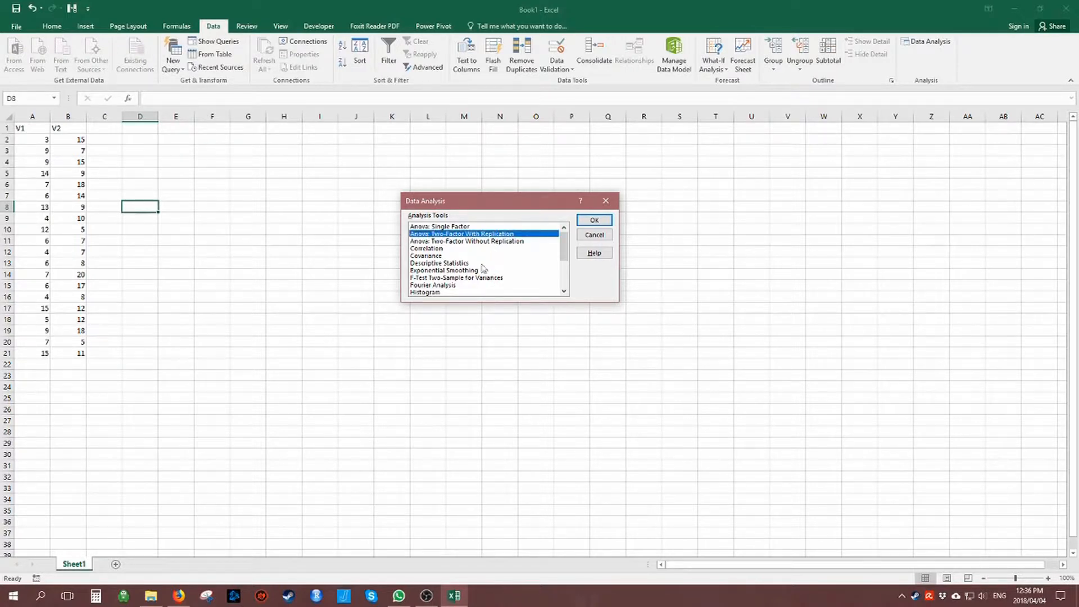
click(481, 264)
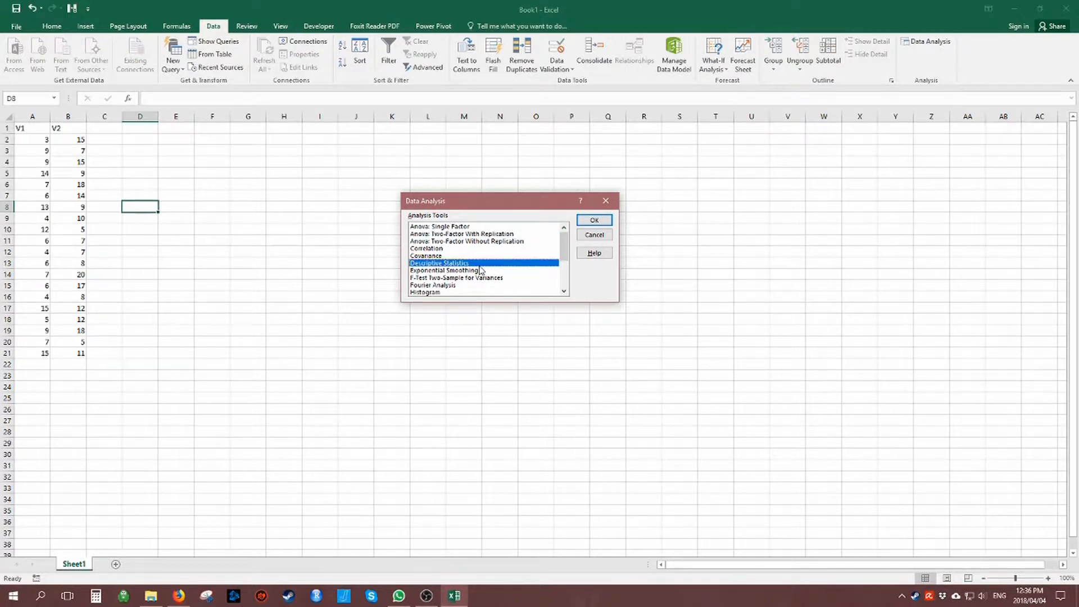
click(593, 223)
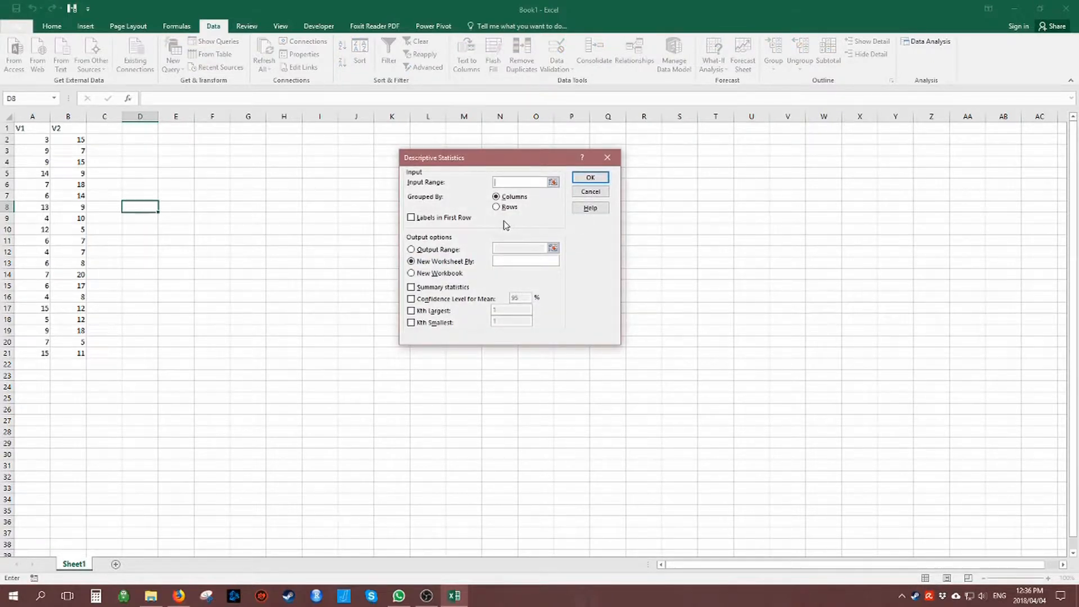
Set the Descriptive Statistics input range to columns A and B ($A:$B), with labels in the first row
drag(503, 159, 413, 159)
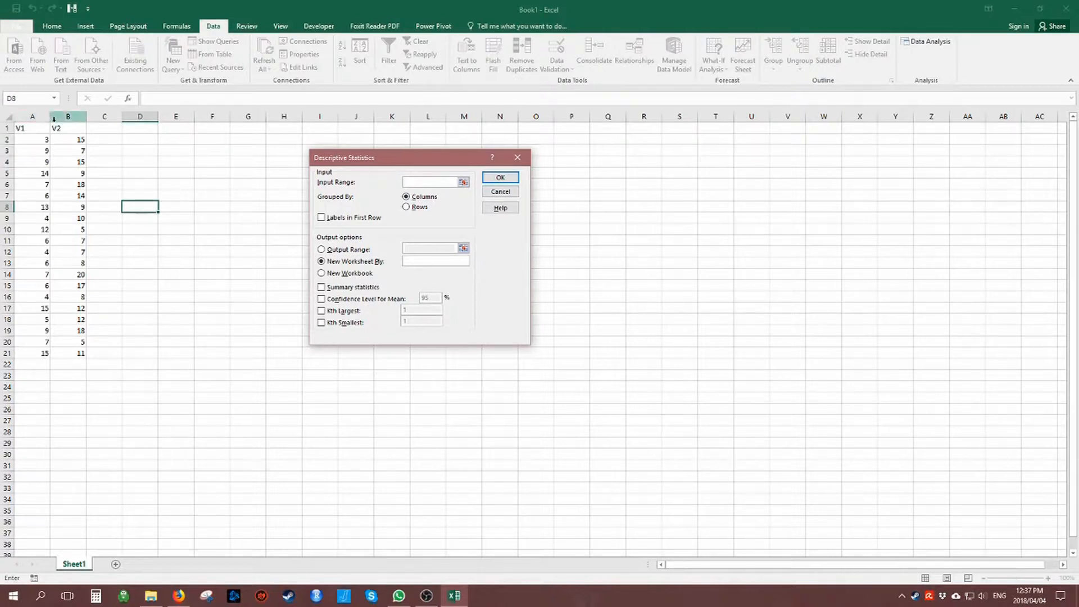
click(353, 219)
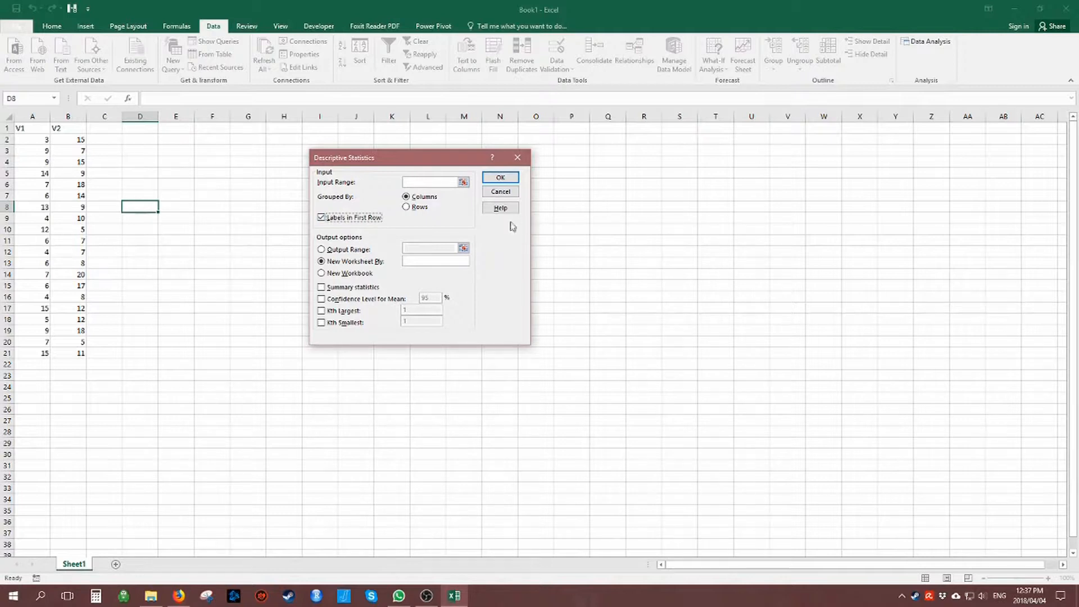
click(463, 182)
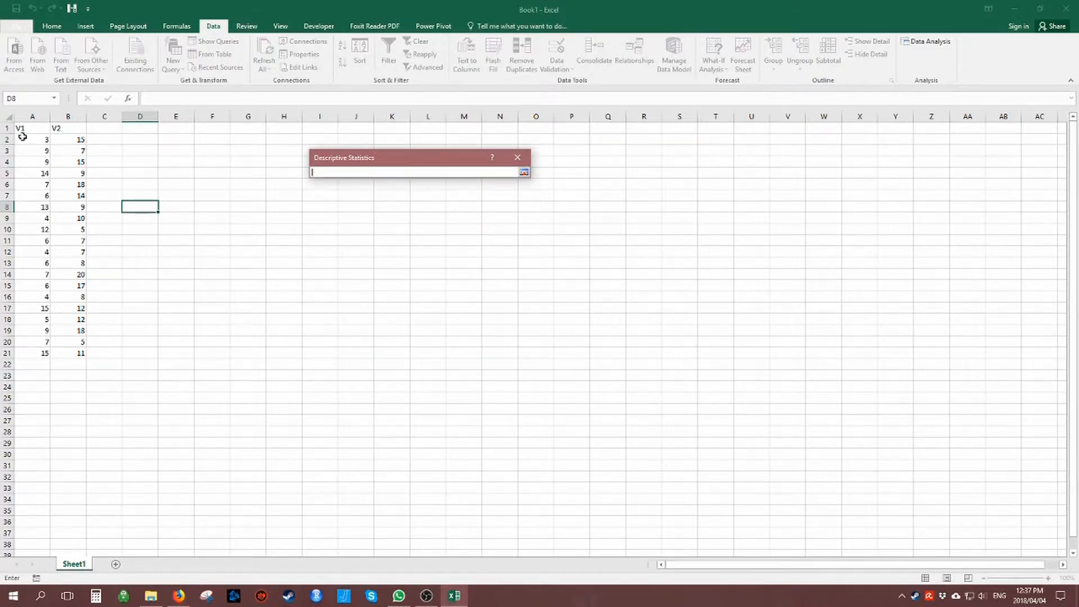
drag(21, 117, 70, 117)
click(524, 172)
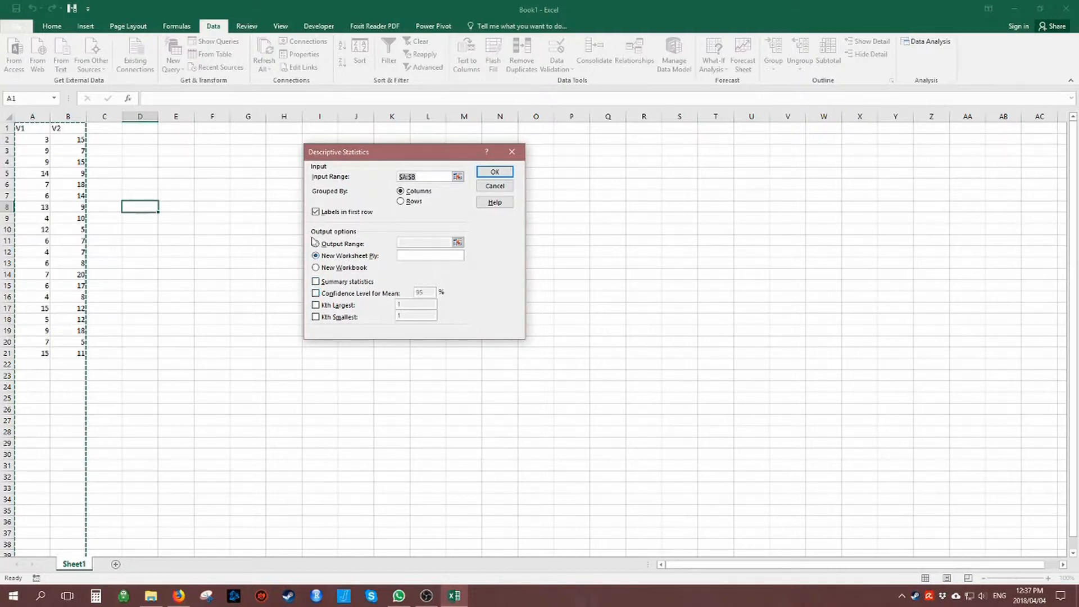
Include summary statistics and a 95% confidence level for the mean, and run the analysis to a new worksheet
drag(364, 157, 341, 165)
click(323, 291)
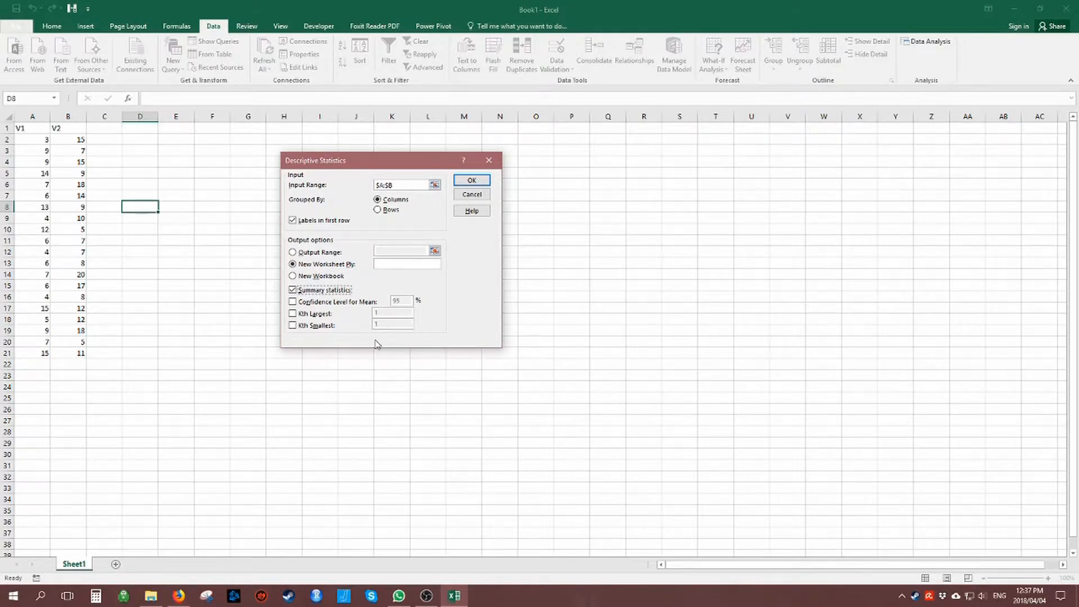
click(339, 305)
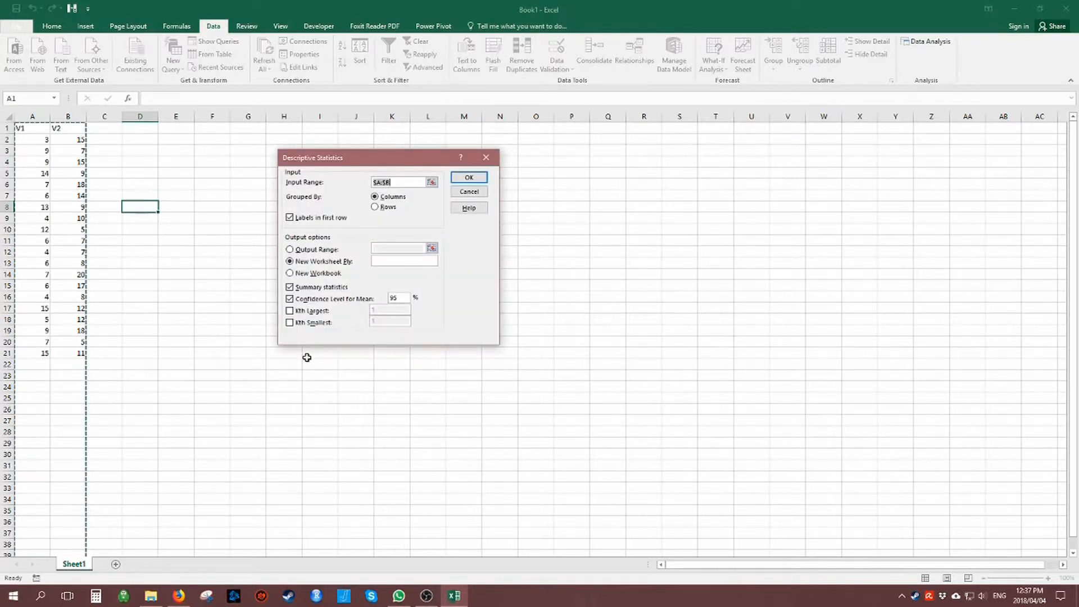
click(469, 178)
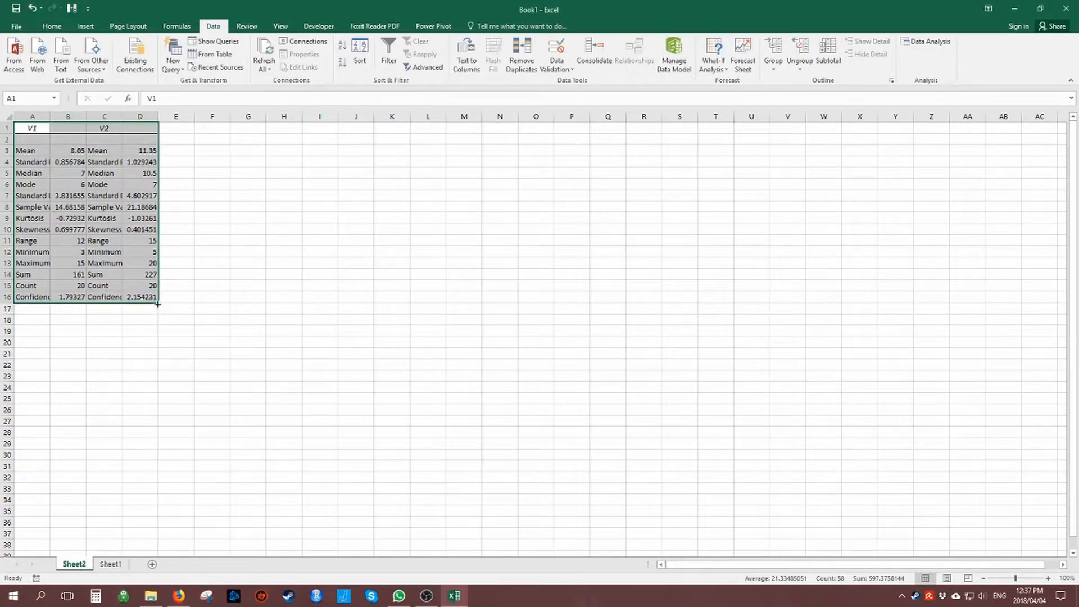
Auto-fit the widths of columns A and C so the statistic names in the output table fit
click(41, 117)
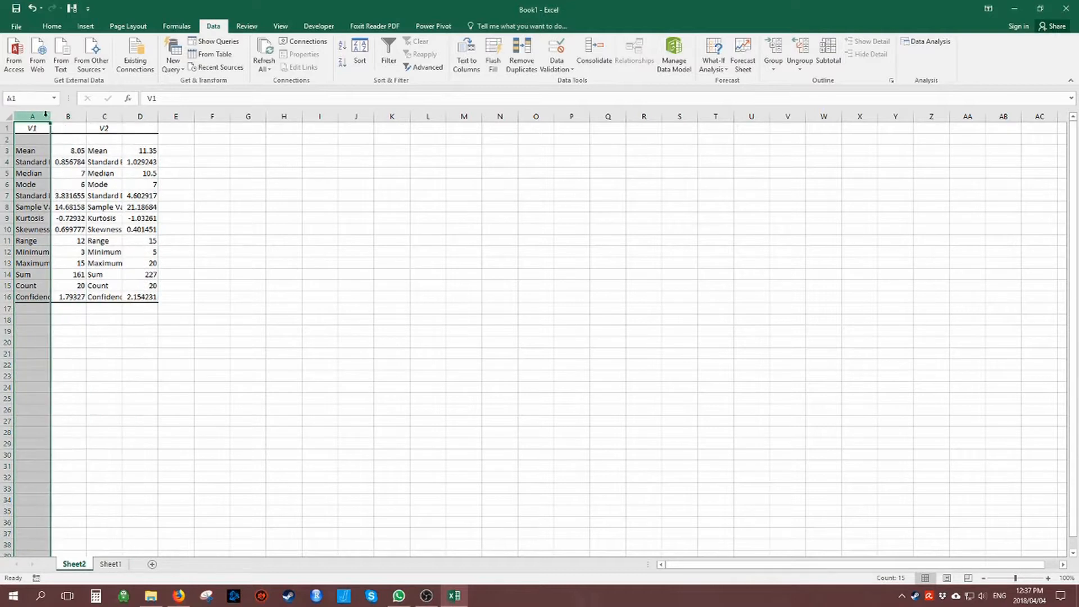
double_click(50, 116)
double_click(178, 117)
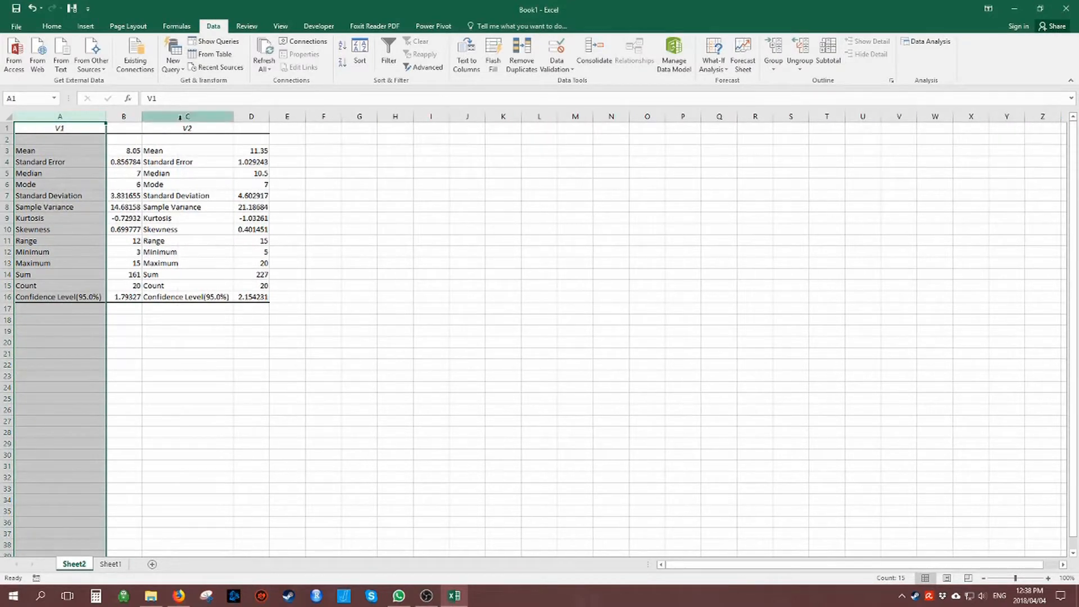
click(302, 329)
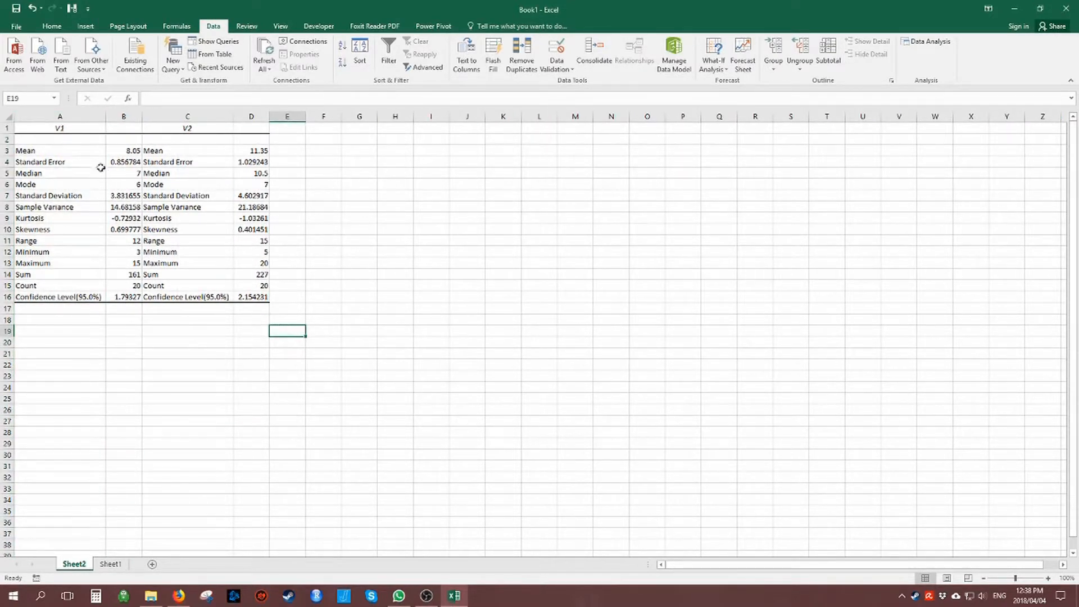
Examine the mean, standard error, median, mode, standard deviation and sample variance rows of the output table
click(50, 150)
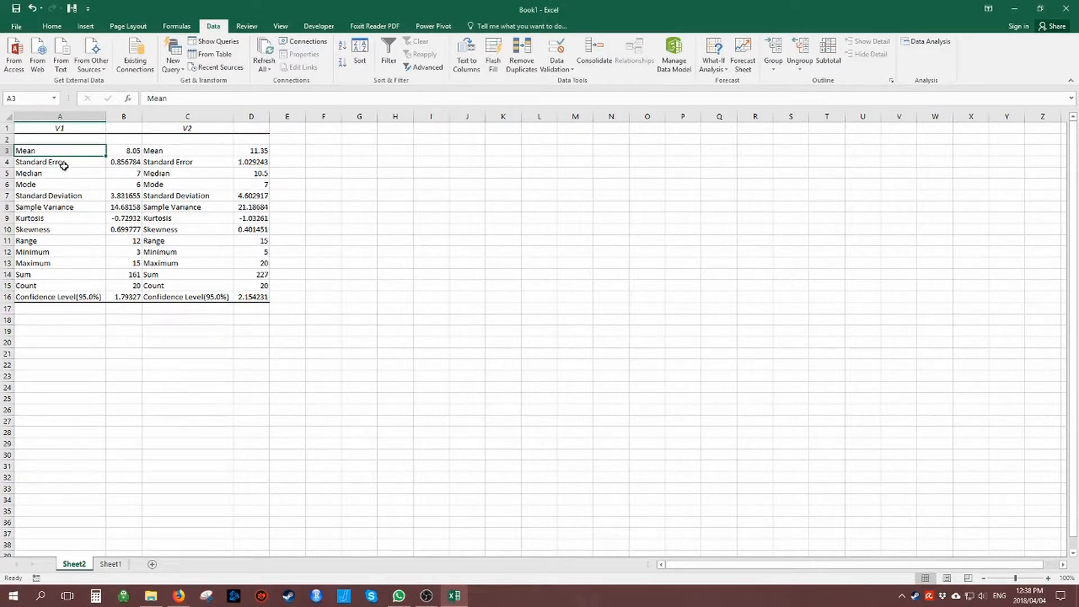
click(253, 151)
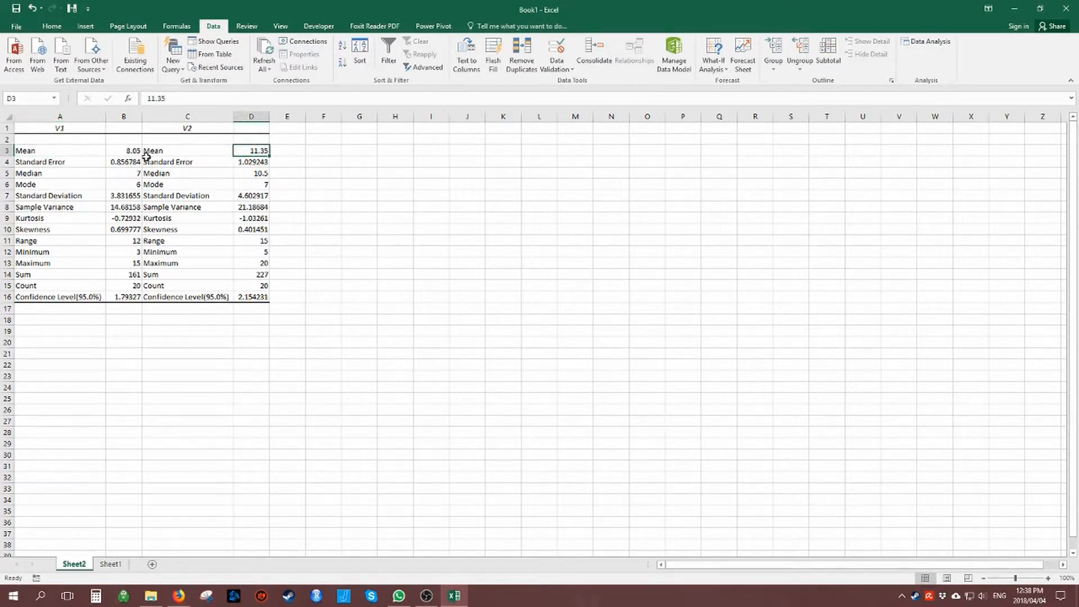
click(77, 163)
click(53, 174)
click(45, 183)
click(53, 194)
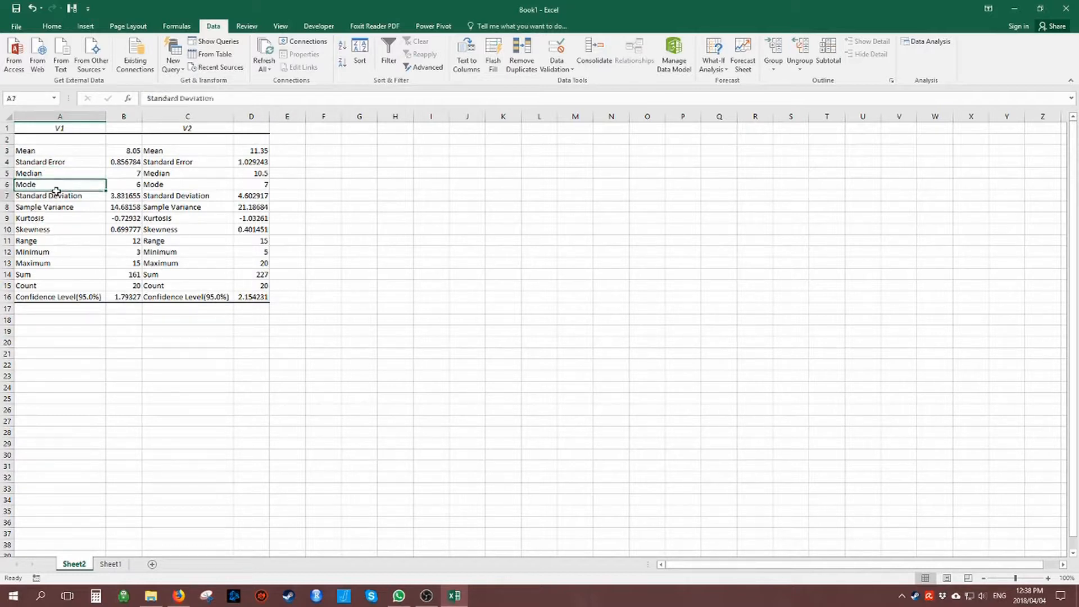
click(73, 209)
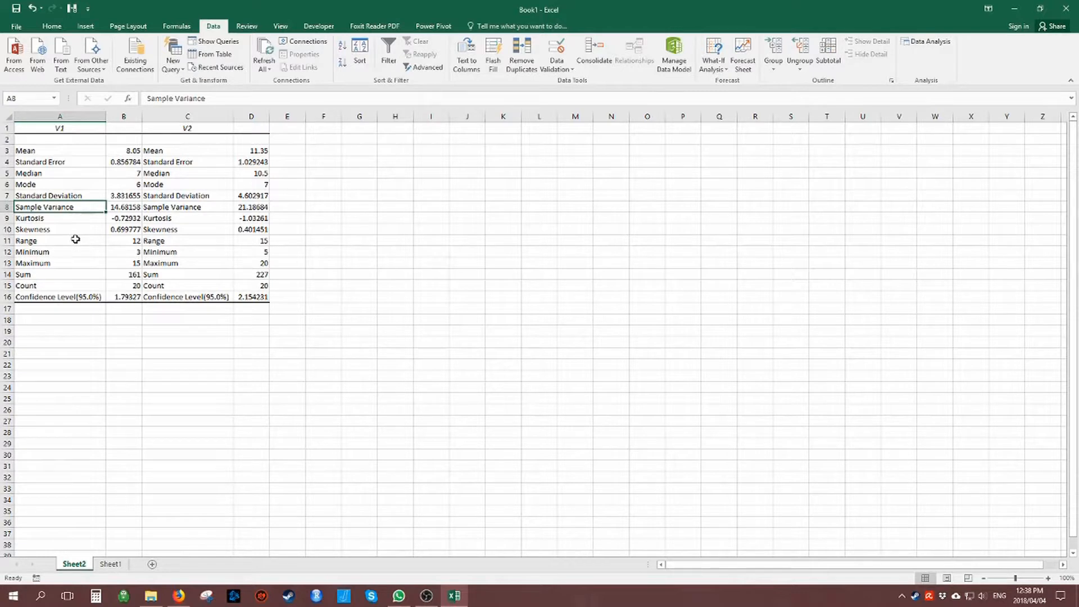
Examine the kurtosis, skewness, range, minimum, maximum, sum, count and confidence level rows of the output table
drag(76, 221, 79, 230)
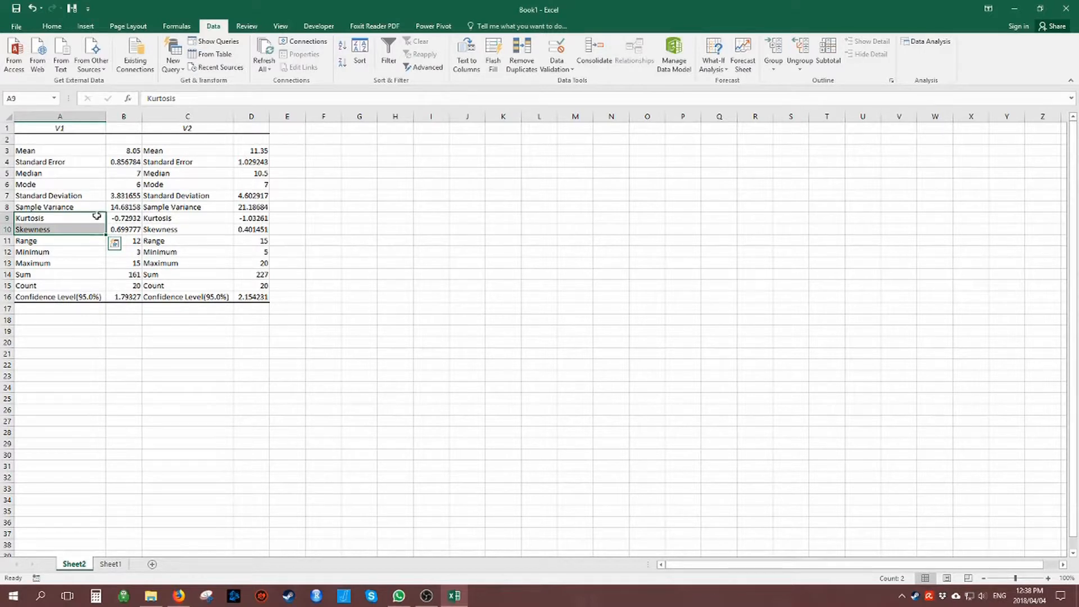
shift+click(116, 228)
drag(287, 218, 62, 230)
click(383, 232)
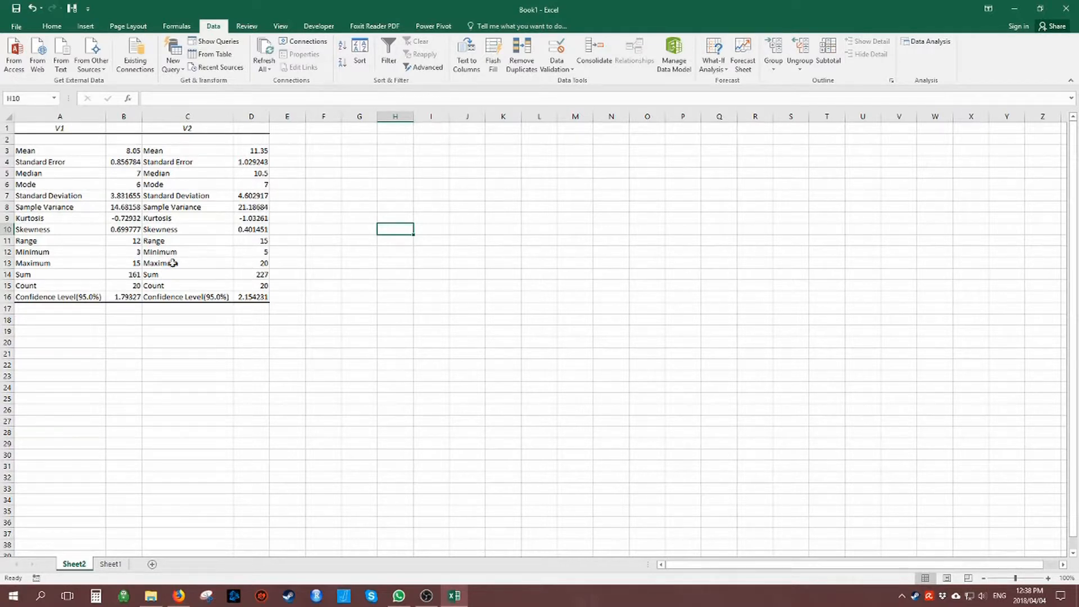
drag(73, 239, 95, 265)
click(72, 277)
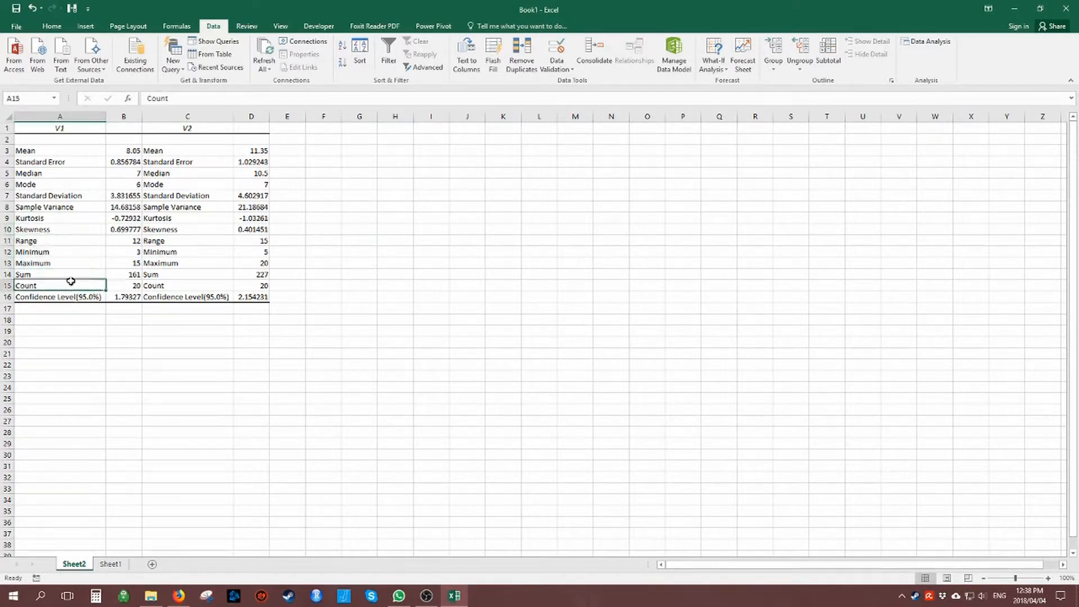
click(72, 328)
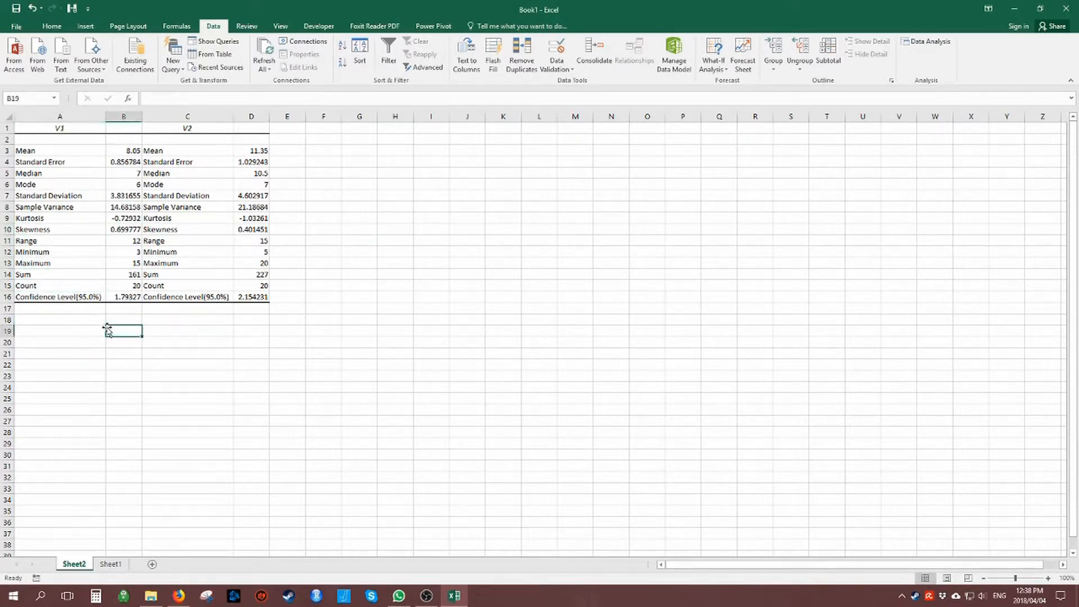
click(129, 296)
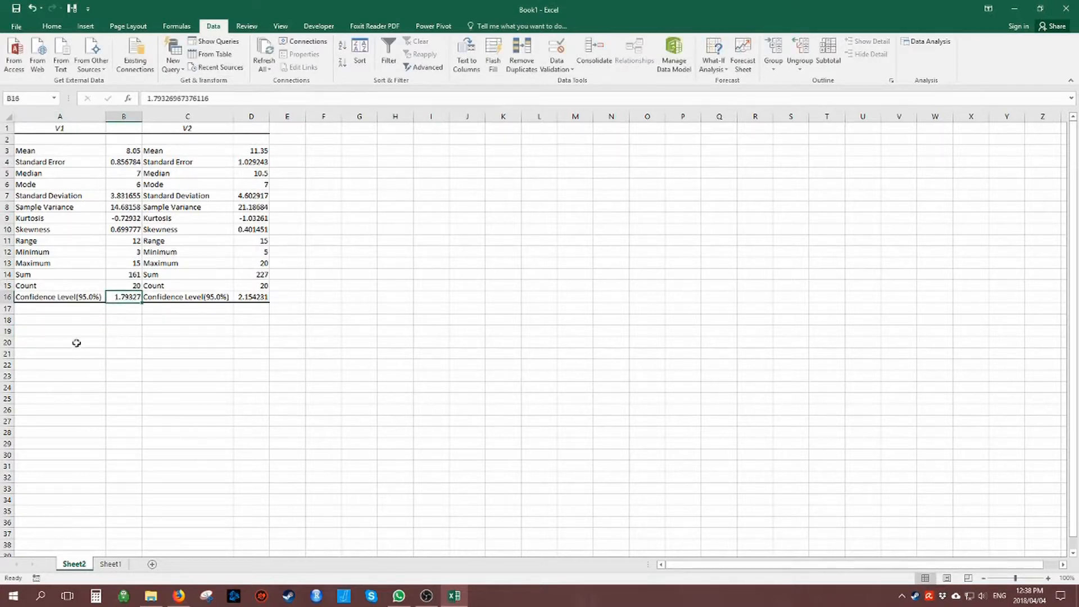
Auto-fit the width of column B, which holds the V1 statistics
click(86, 312)
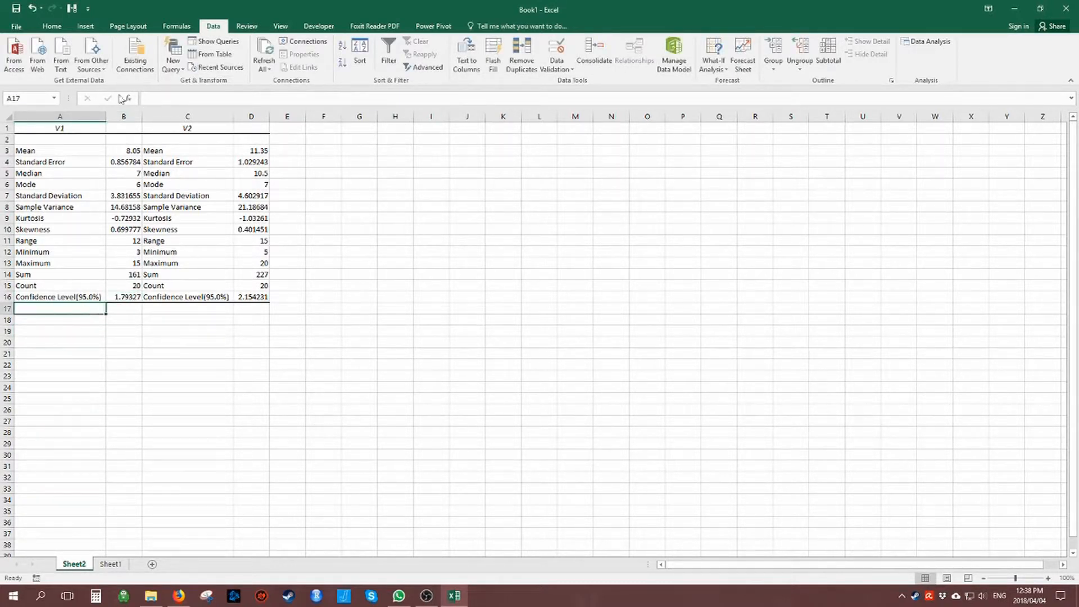
double_click(142, 116)
click(371, 206)
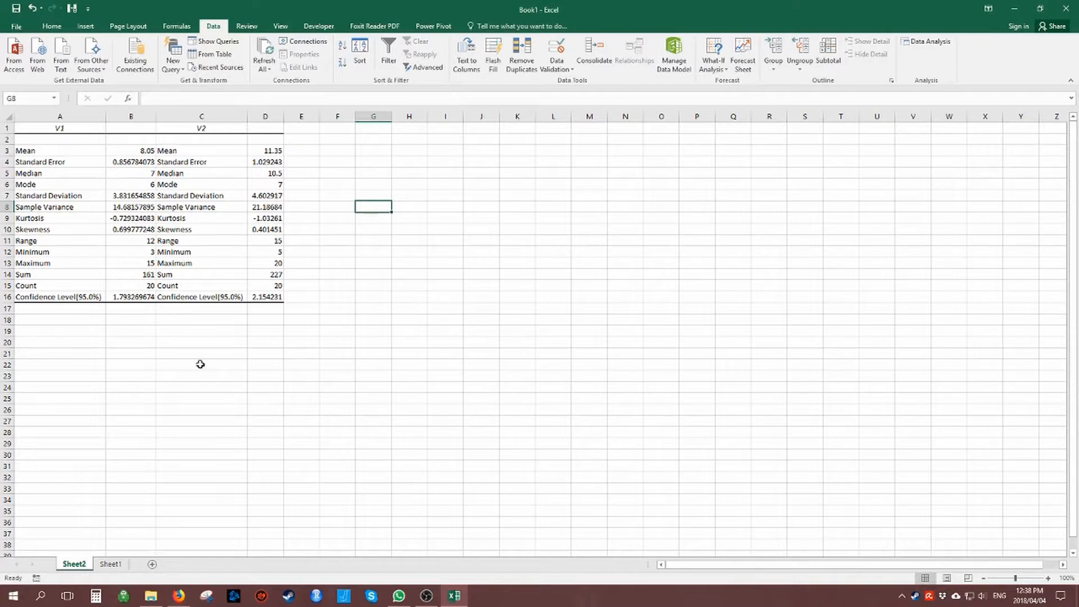
Return to Sheet1 and look over the V1 and V2 source data
click(110, 565)
click(173, 465)
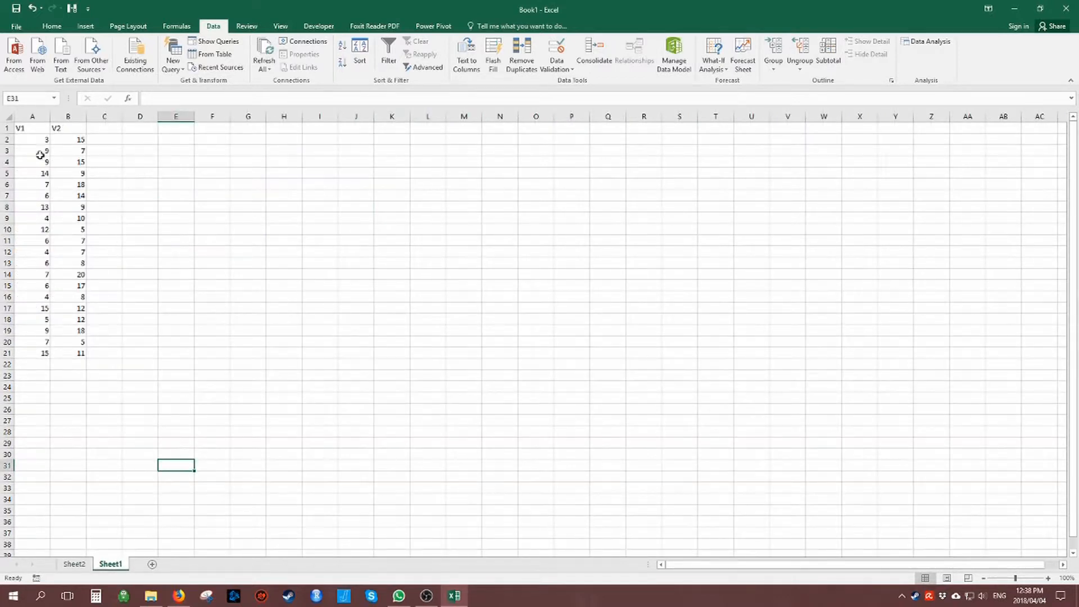
drag(19, 132, 76, 263)
click(212, 250)
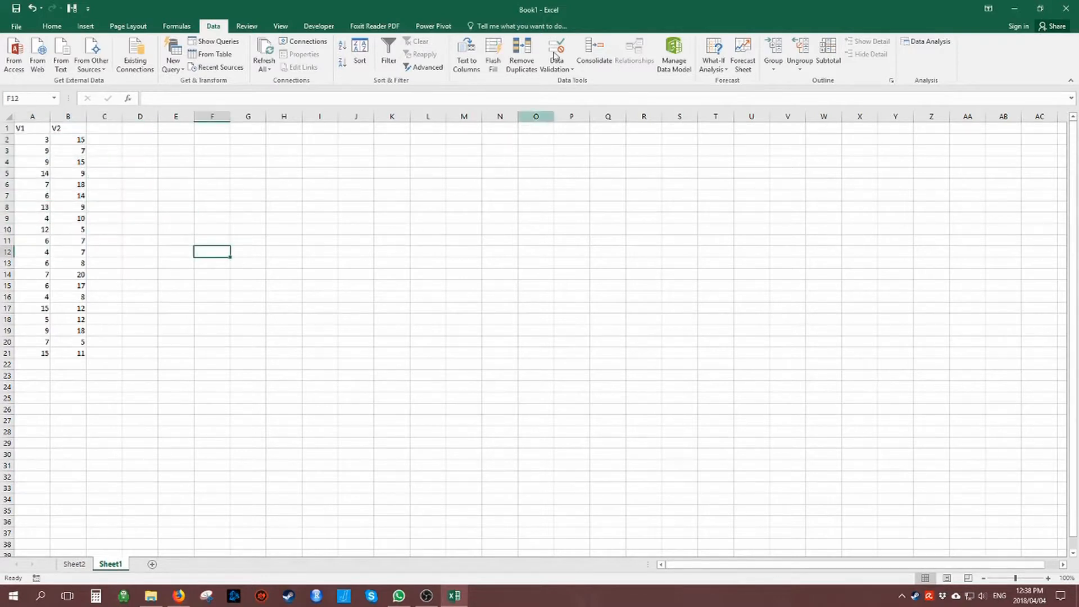
click(926, 41)
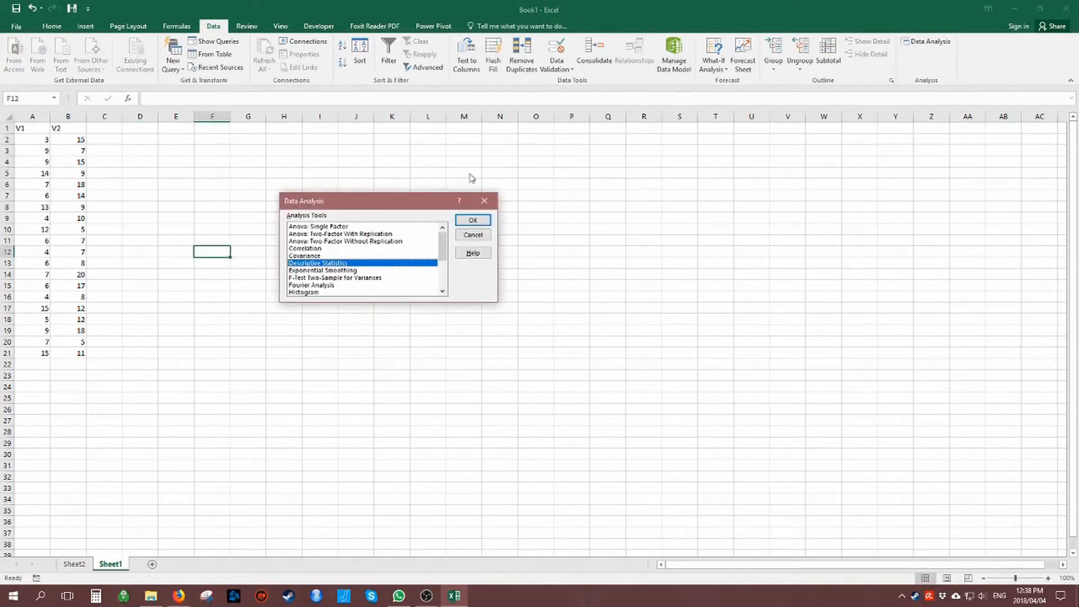
scroll(378, 245, down, 3)
scroll(377, 242, up, 3)
scroll(376, 241, down, 3)
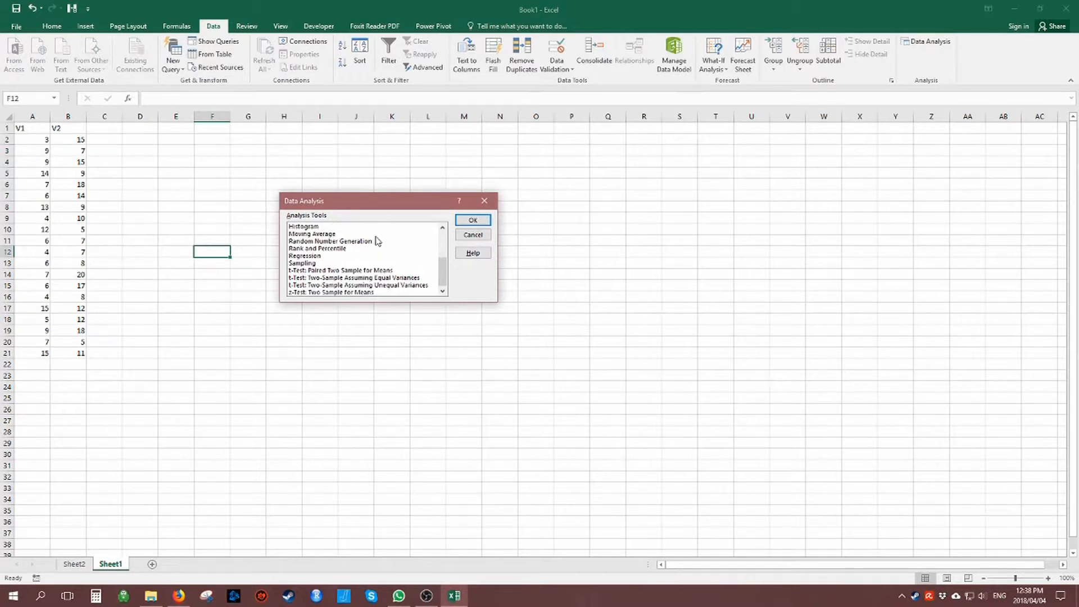
key(Escape)
drag(31, 140, 112, 253)
click(215, 253)
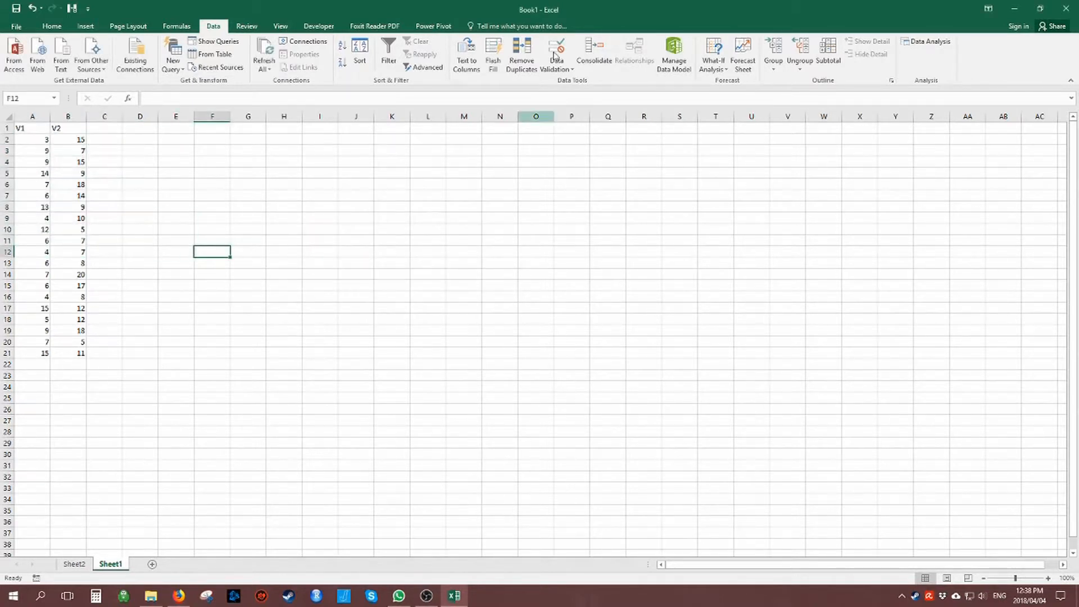
Open the Data Analysis tools and look through the list from Anova: Single Factor to z-Test: Two Sample for Means
click(915, 42)
scroll(376, 244, down, 3)
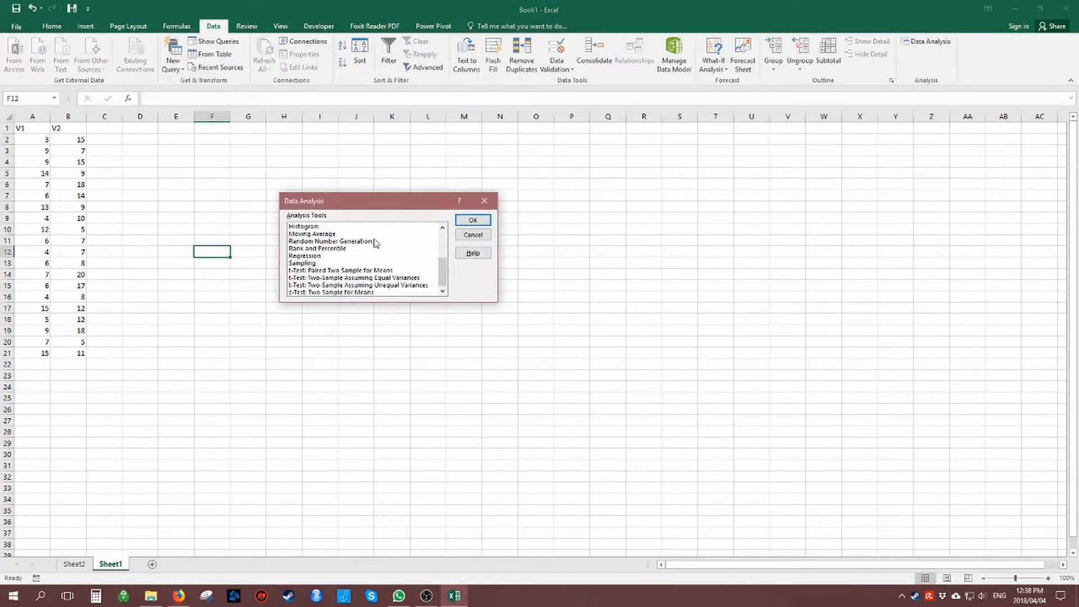
scroll(378, 242, up, 3)
scroll(376, 242, down, 3)
scroll(374, 289, up, 3)
click(375, 263)
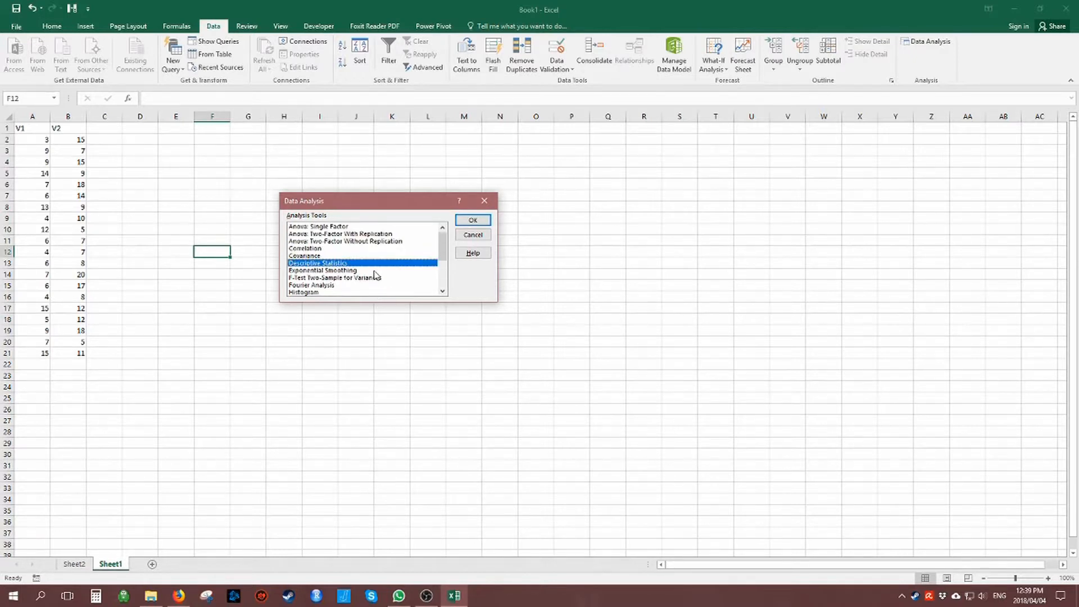
scroll(376, 275, down, 3)
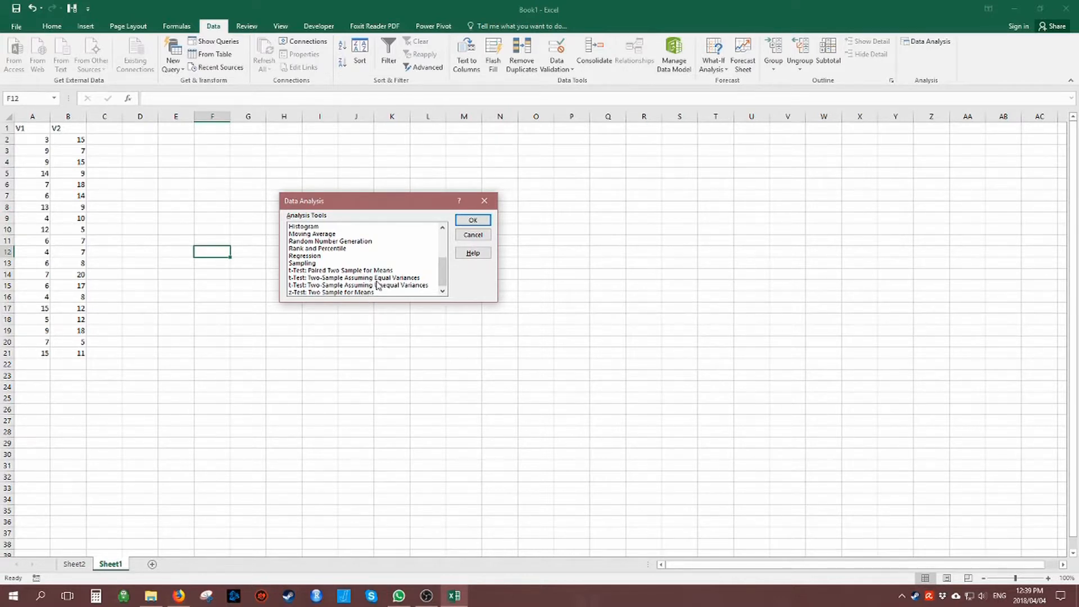
Start the t-Test: Two-Sample Assuming Equal Variances analysis
click(376, 280)
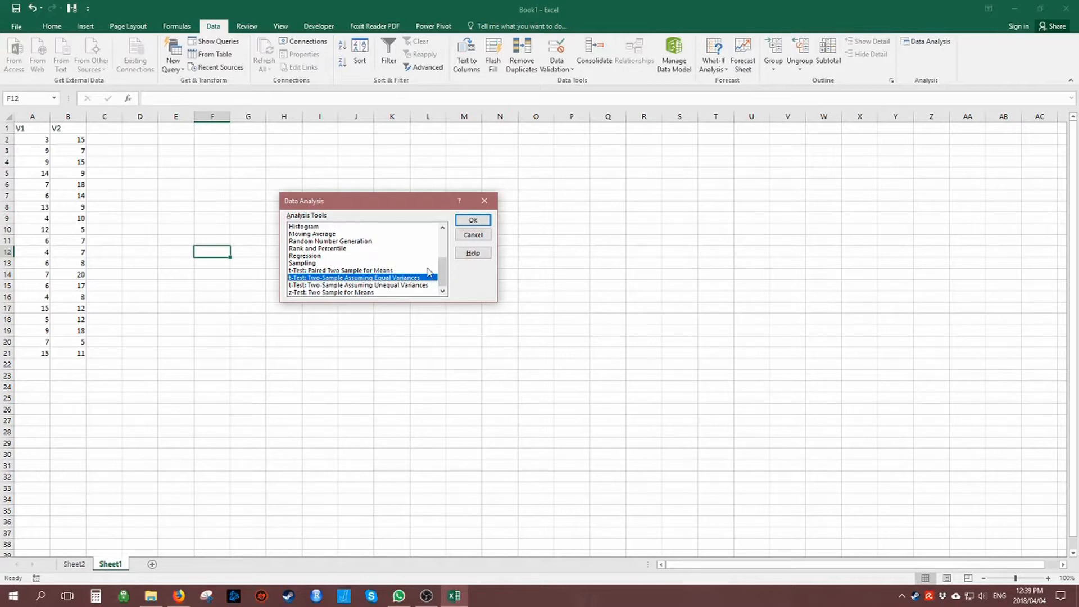
scroll(430, 250, up, 3)
scroll(424, 252, down, 3)
scroll(425, 252, up, 3)
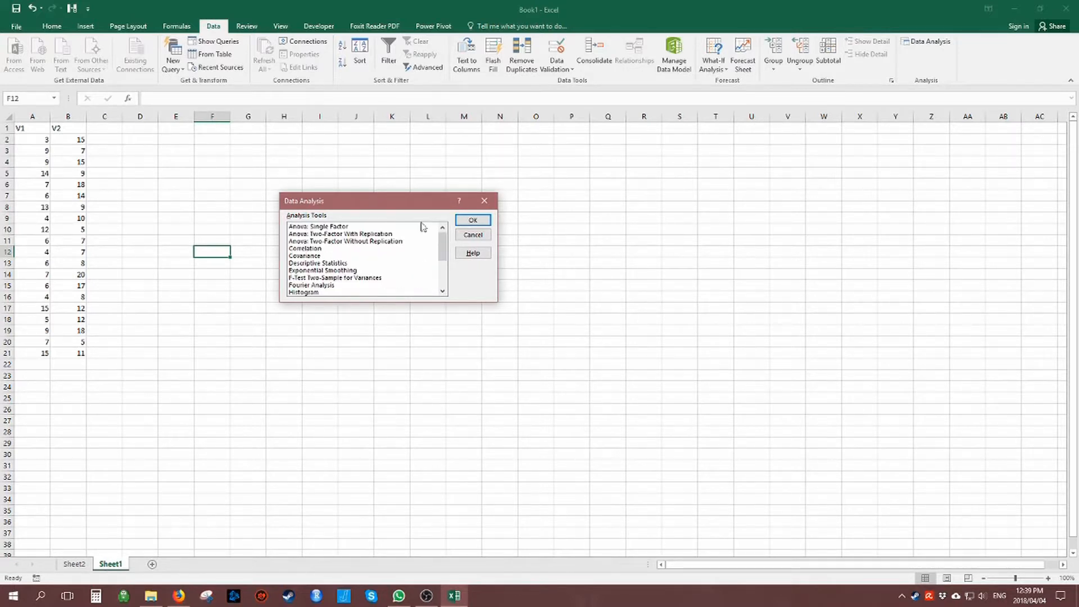
scroll(426, 252, down, 3)
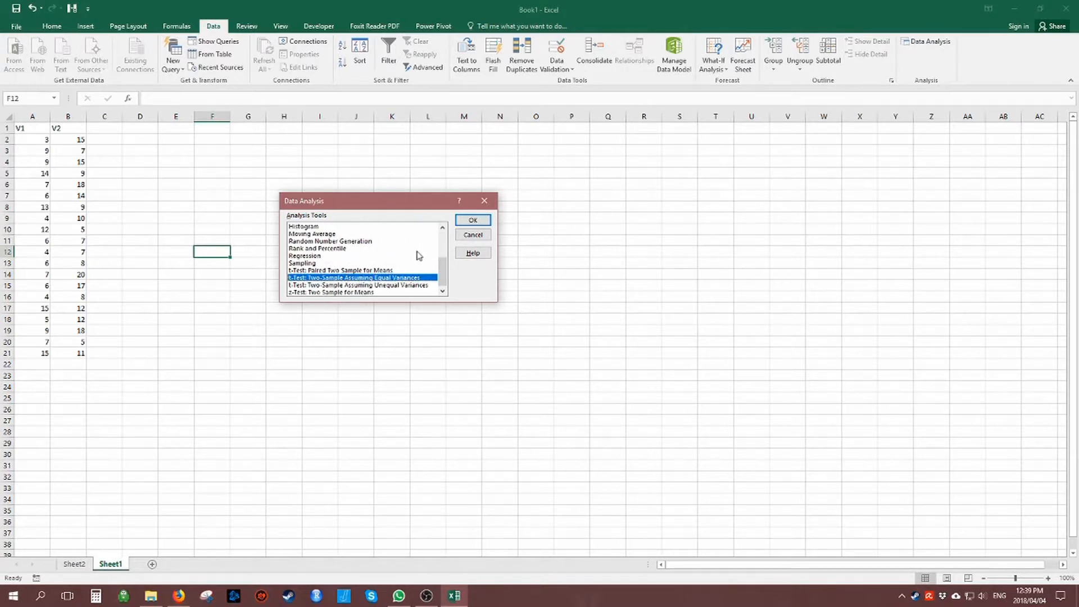
click(478, 226)
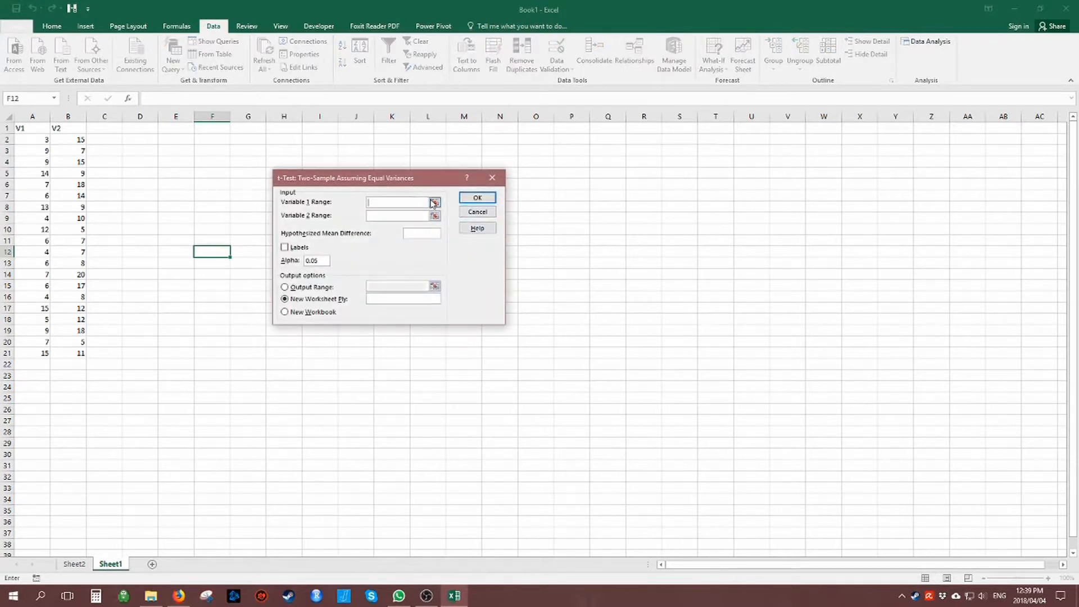
Set the t-test's Variable 1 range to column A ($A:$A) and its Variable 2 range to column B ($B:$B)
click(434, 202)
click(35, 118)
click(492, 186)
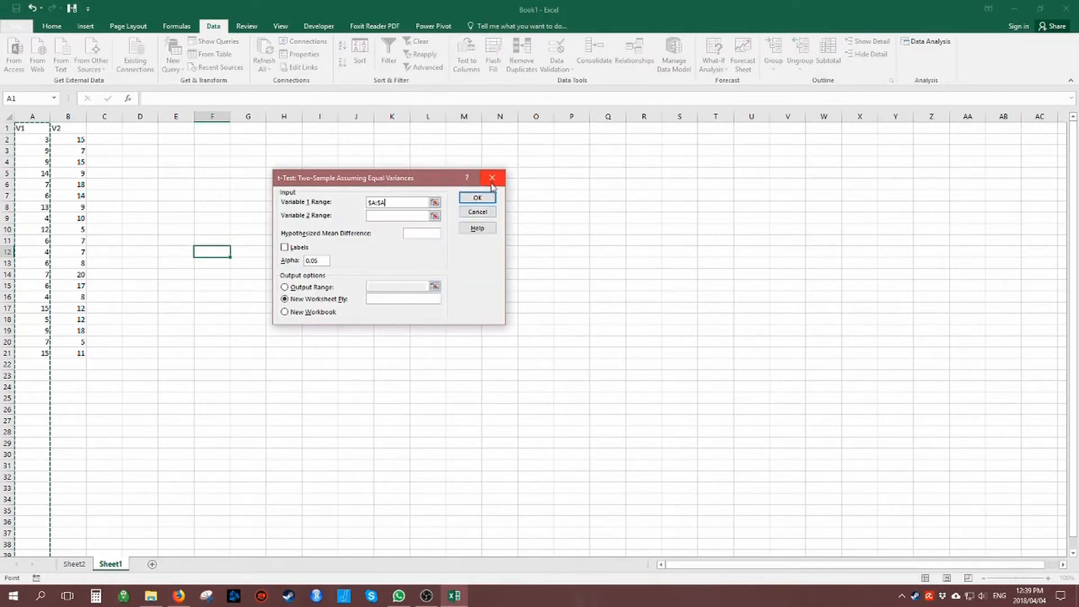
click(435, 216)
click(68, 115)
click(493, 178)
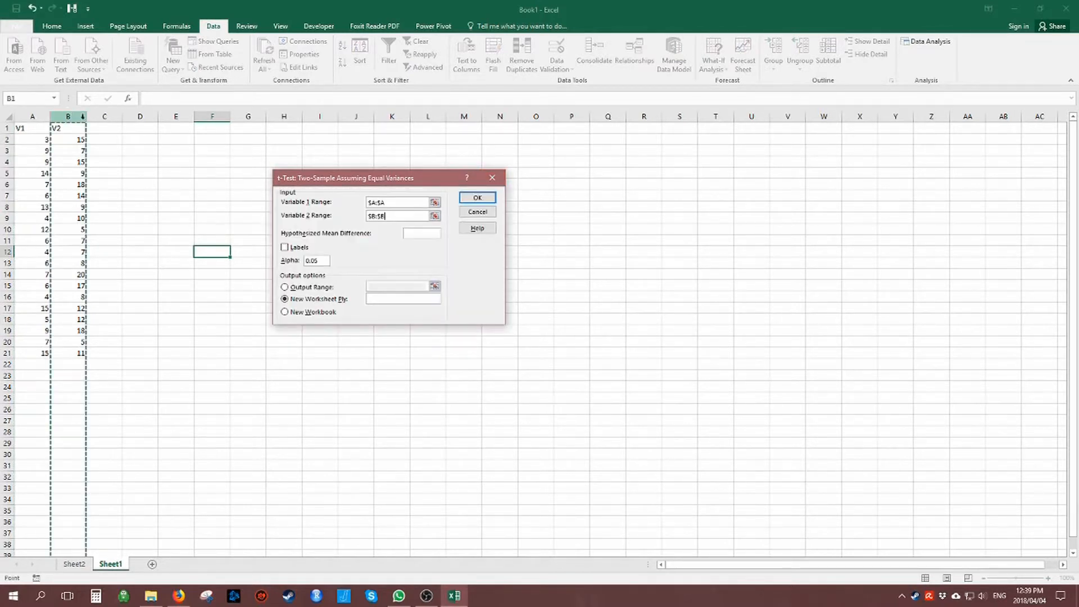
Treat the first row as labels and run the t-test with its output on a new worksheet
click(290, 248)
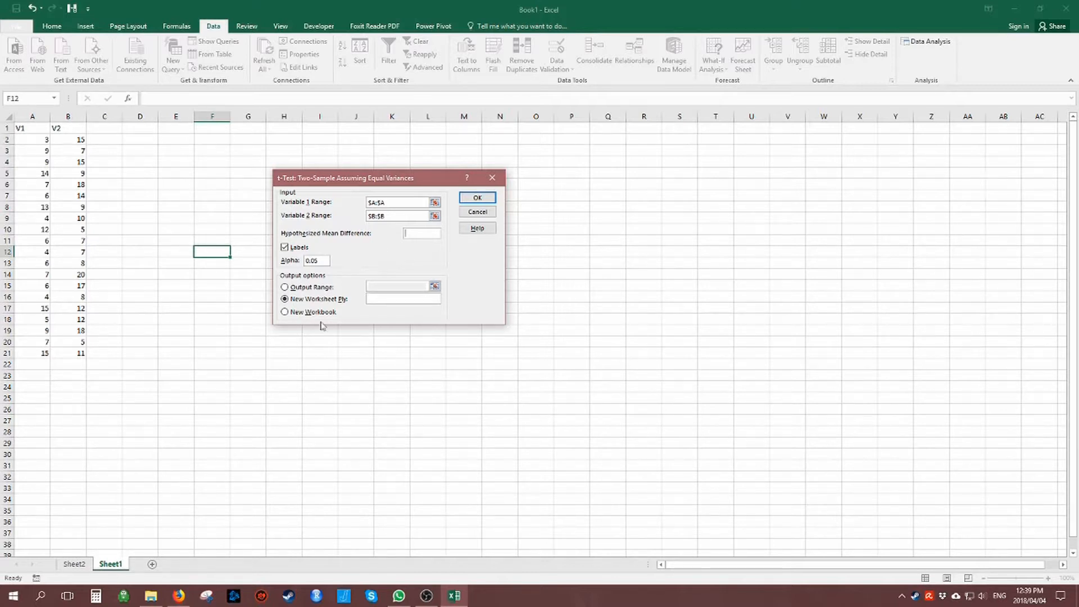
click(471, 202)
click(471, 202)
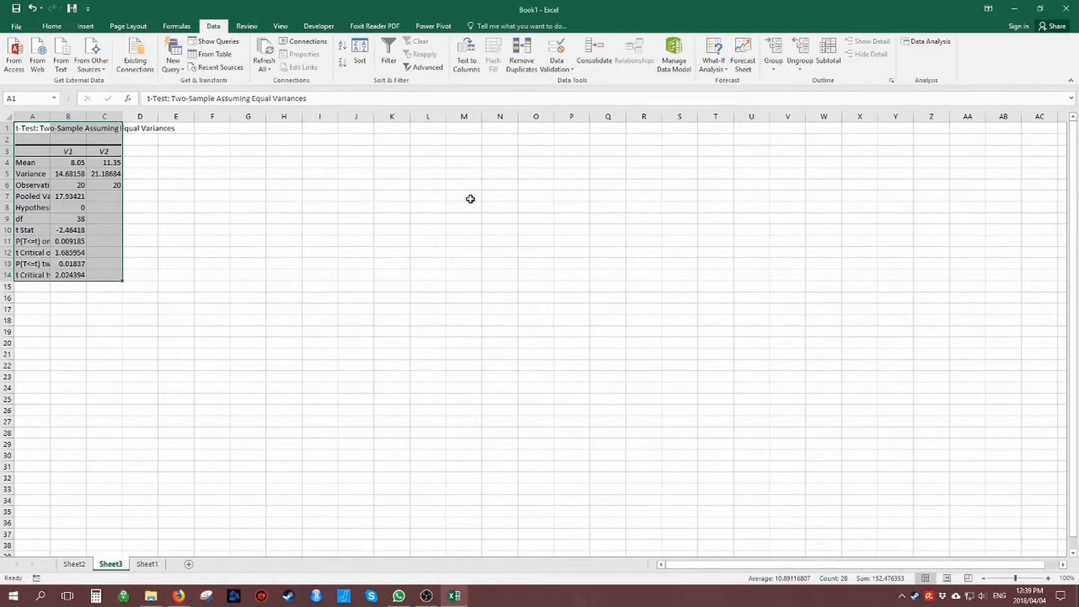
Autofit columns A, B and C of the t-test output to their contents
click(128, 112)
double_click(122, 116)
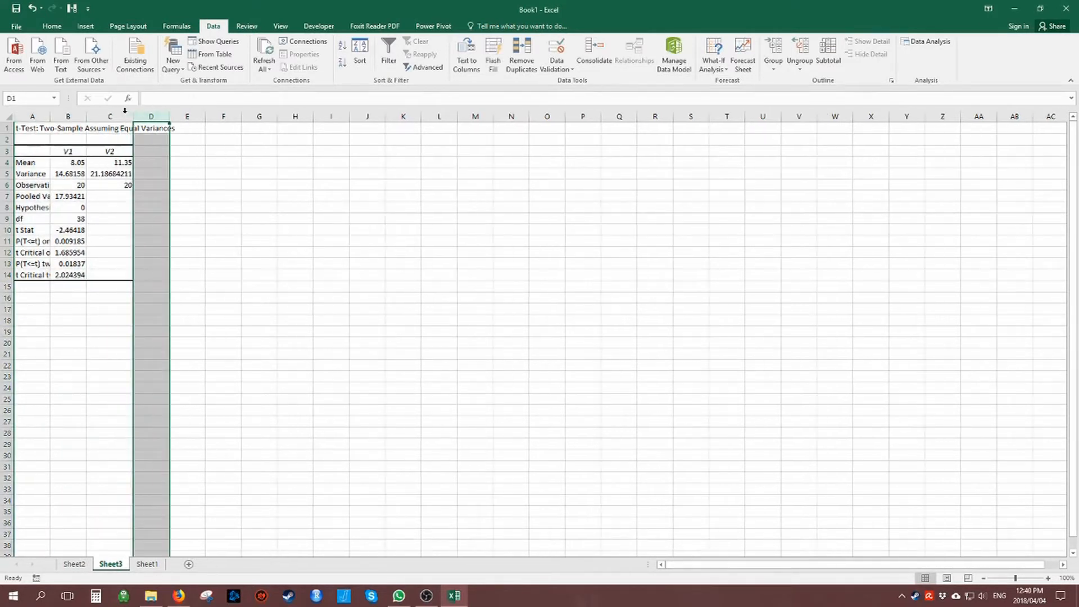
double_click(86, 116)
double_click(50, 116)
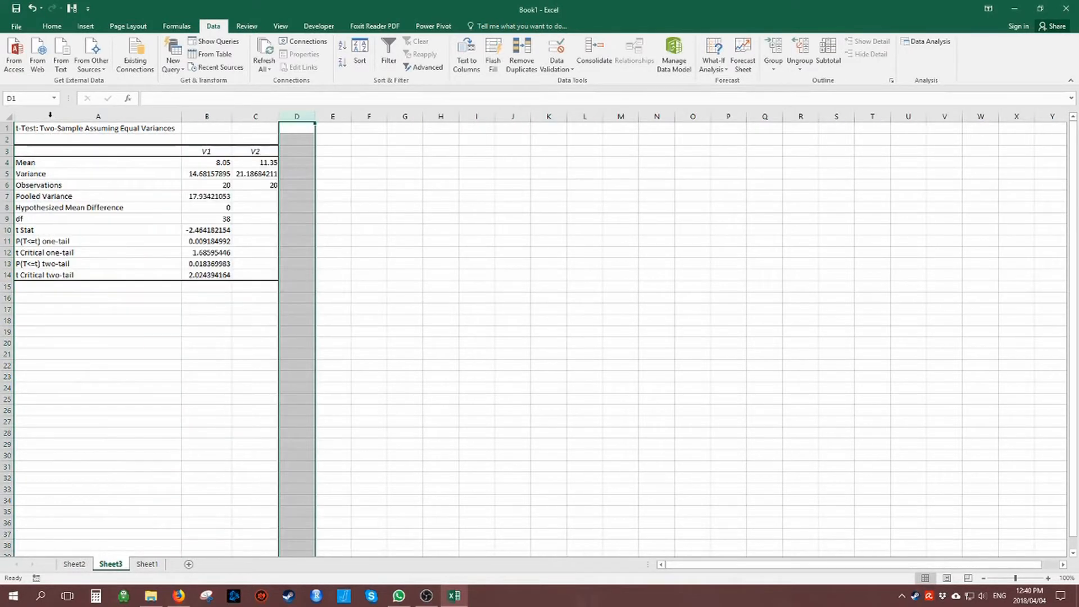
click(234, 364)
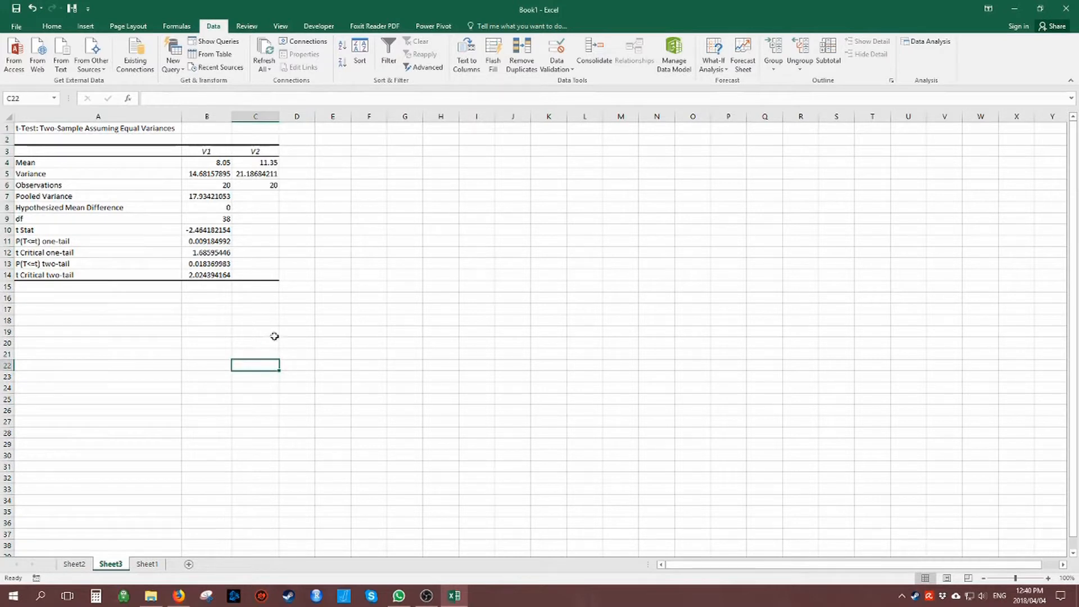
click(306, 328)
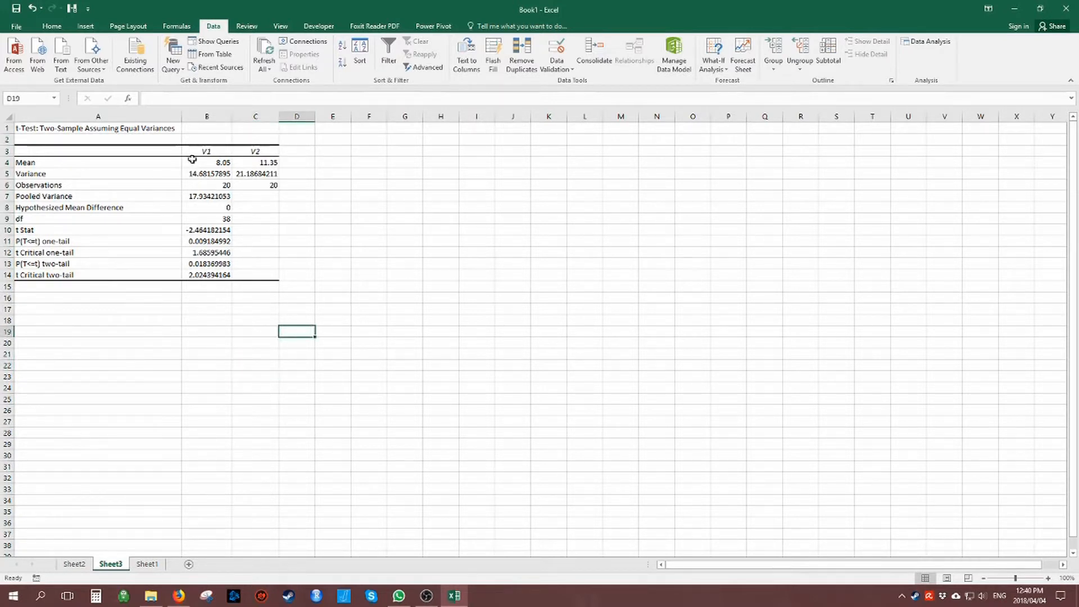
Examine the t-test table's mean, variance, observations, pooled variance and hypothesized mean difference rows
click(116, 158)
click(108, 173)
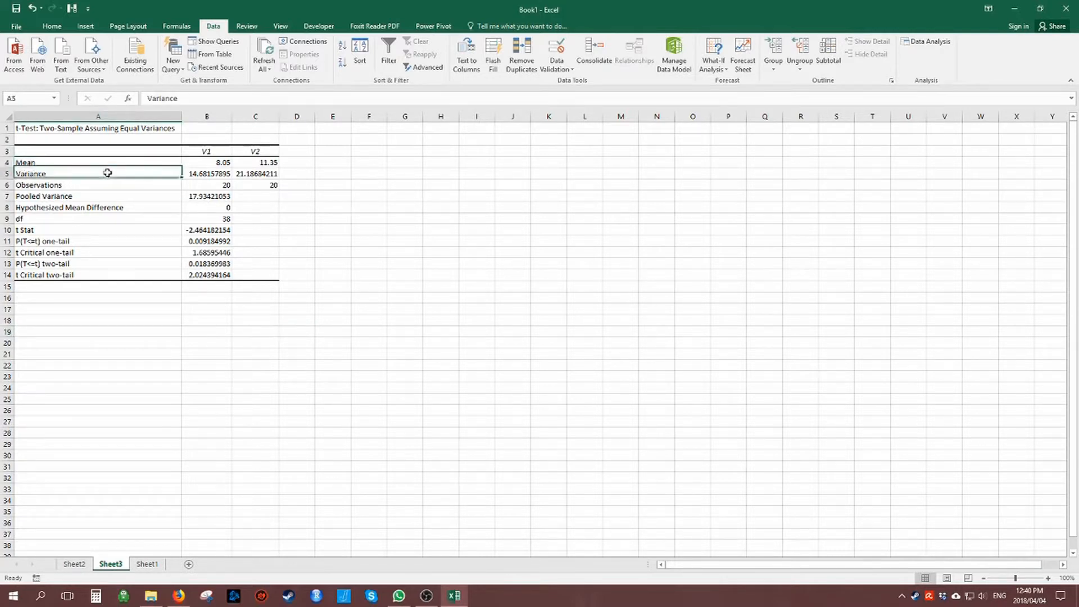
click(129, 185)
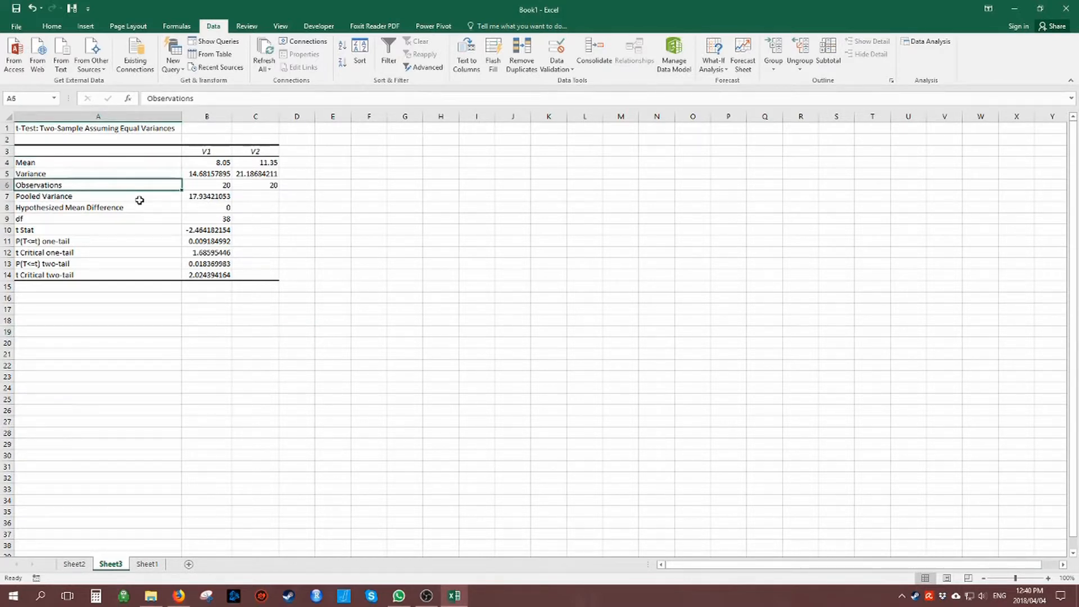
click(151, 197)
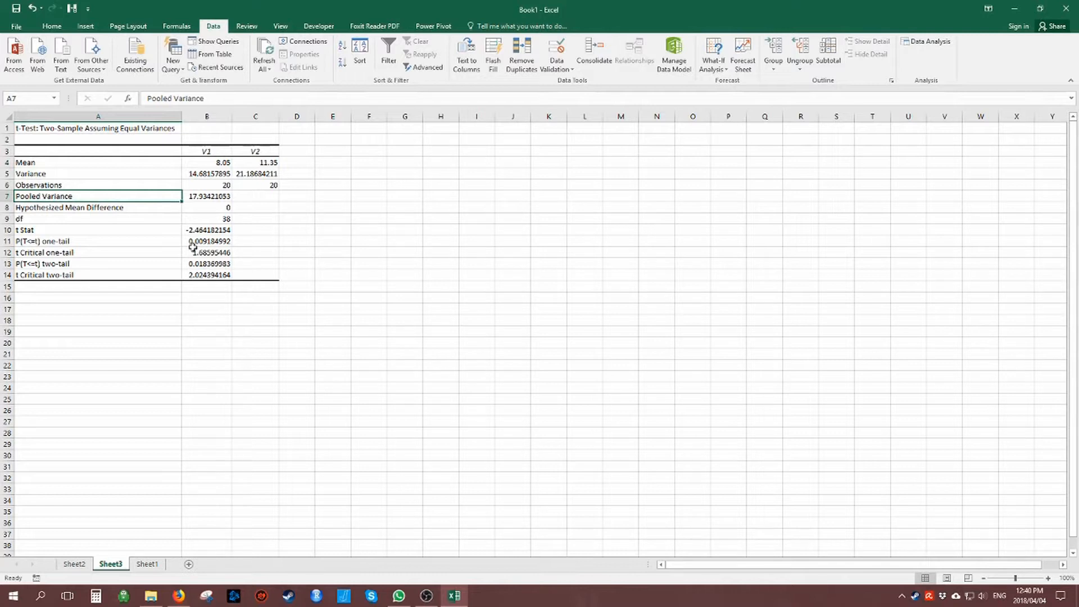
click(150, 209)
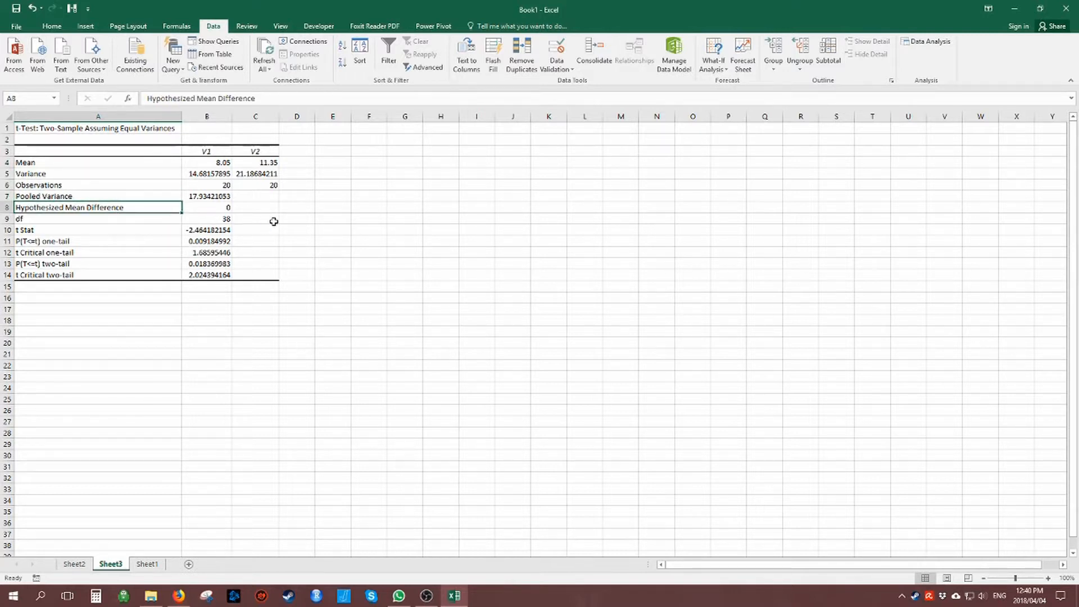
click(205, 207)
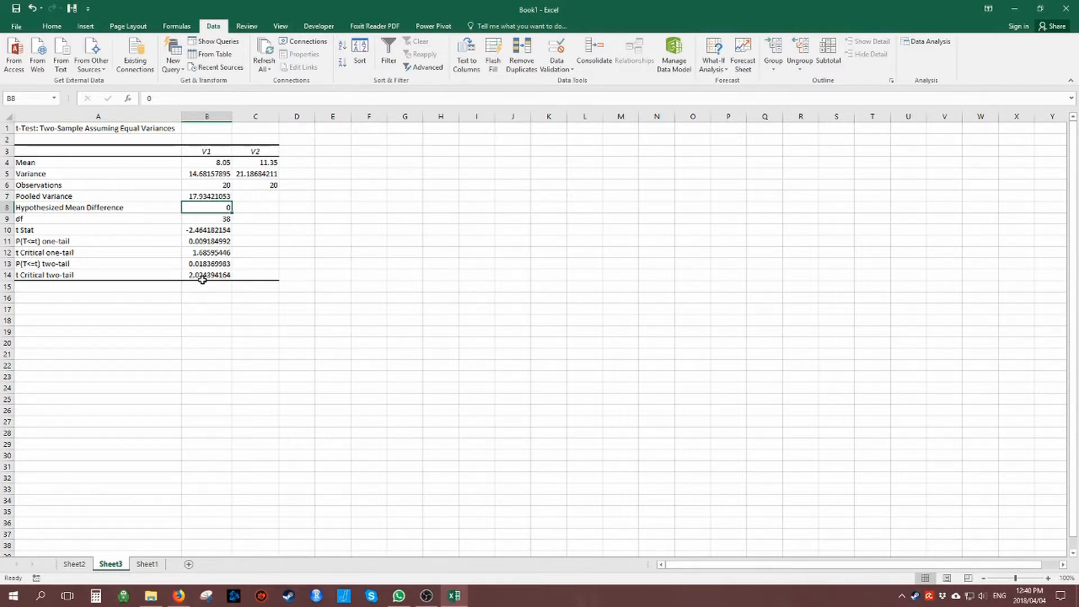
Examine the t Stat and compare the one-tail and two-tail P(T<=t) values in the t-test table
click(131, 230)
drag(53, 243, 215, 243)
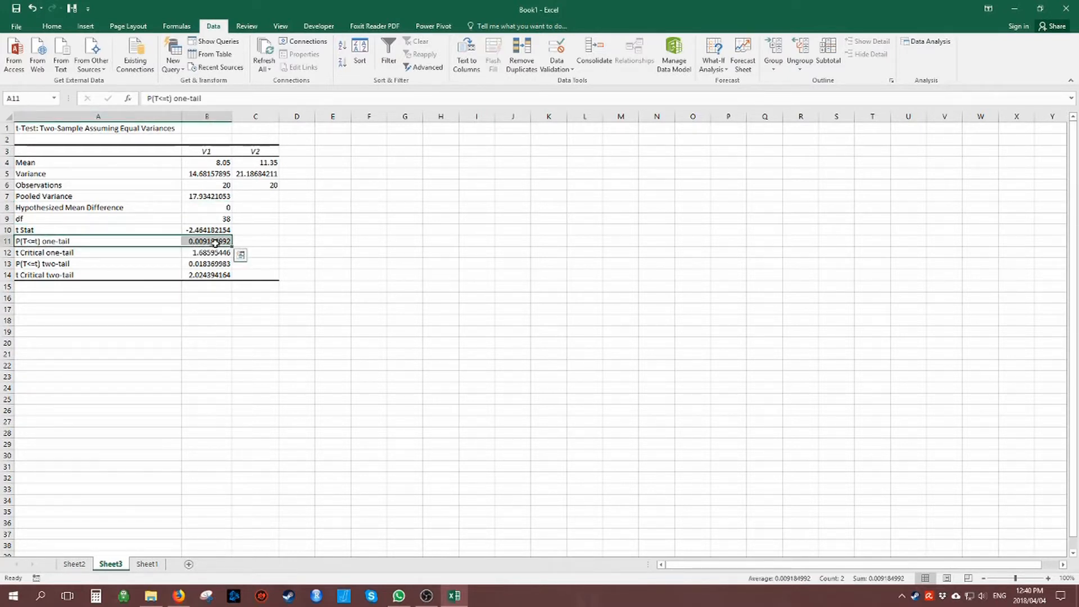
click(129, 245)
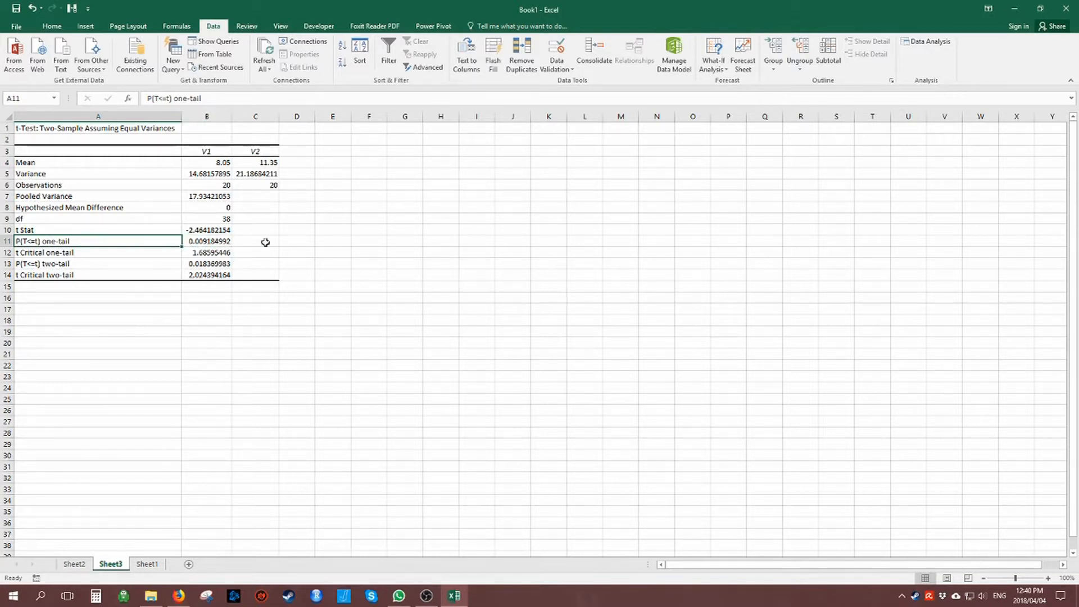
click(147, 264)
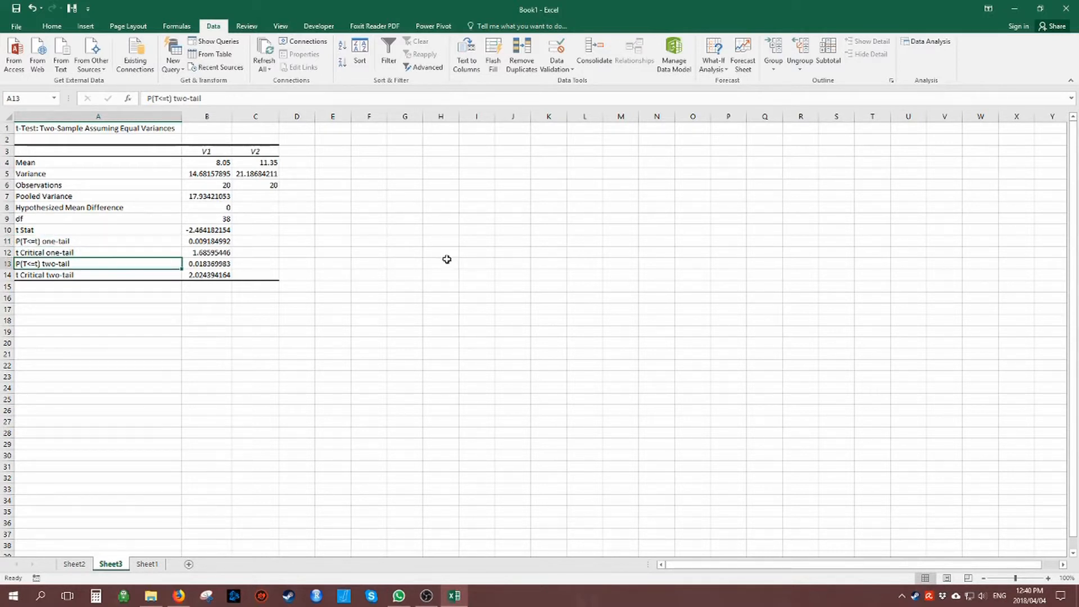
click(214, 241)
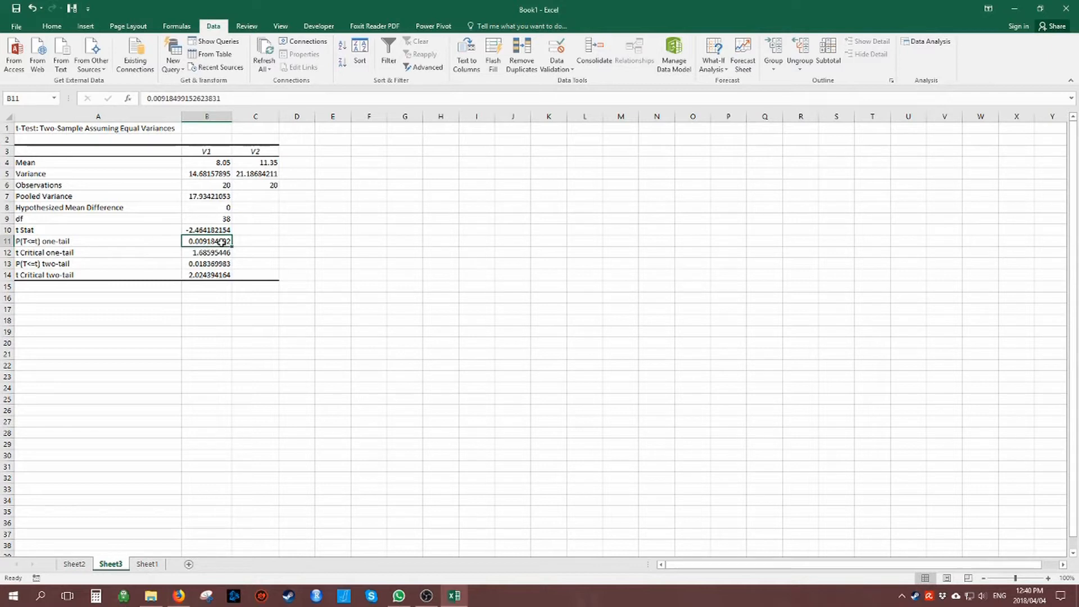
click(195, 264)
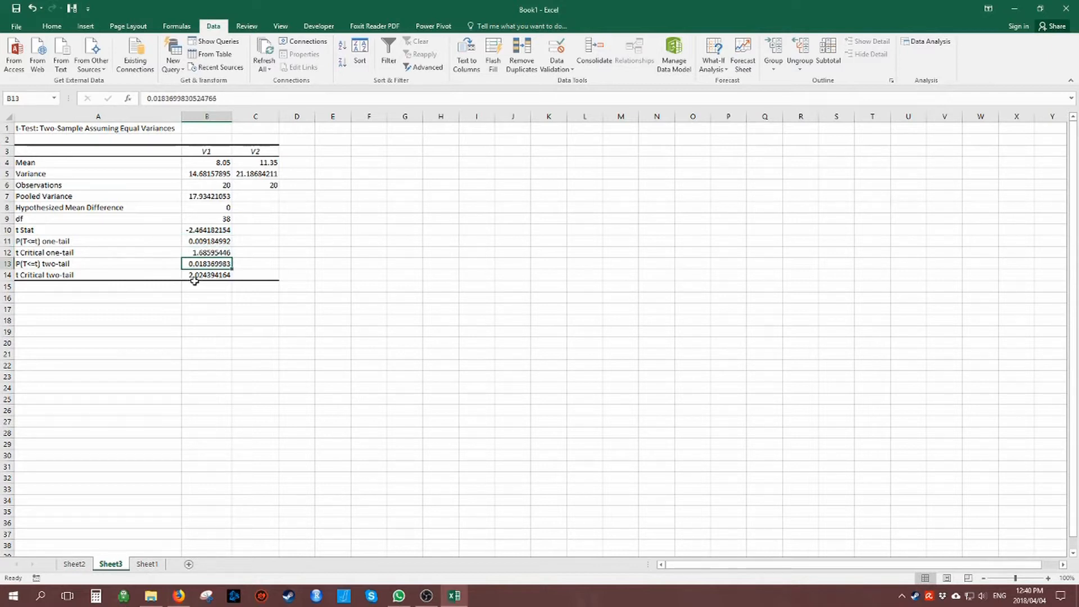
click(194, 310)
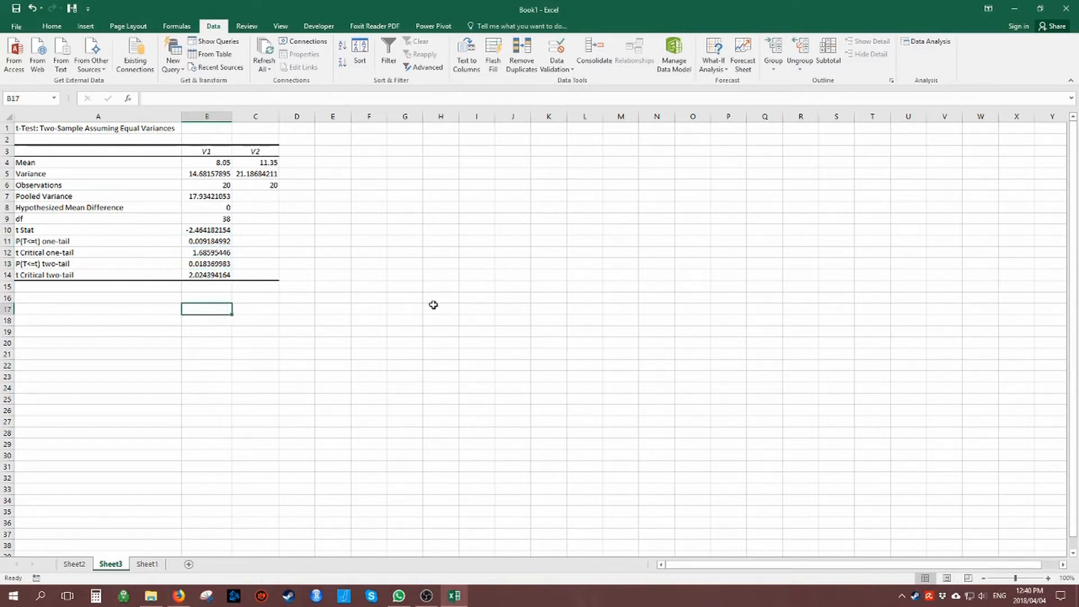
Look over the existing result sheets, return to Sheet1 and start the Correlation analysis
click(148, 565)
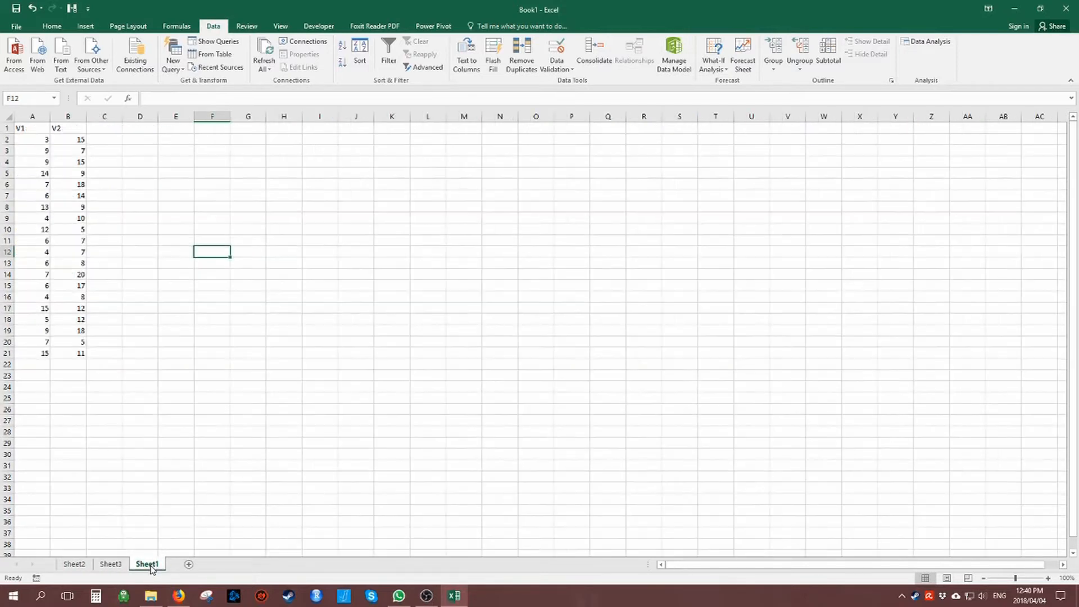
click(111, 563)
click(73, 563)
click(146, 565)
click(930, 41)
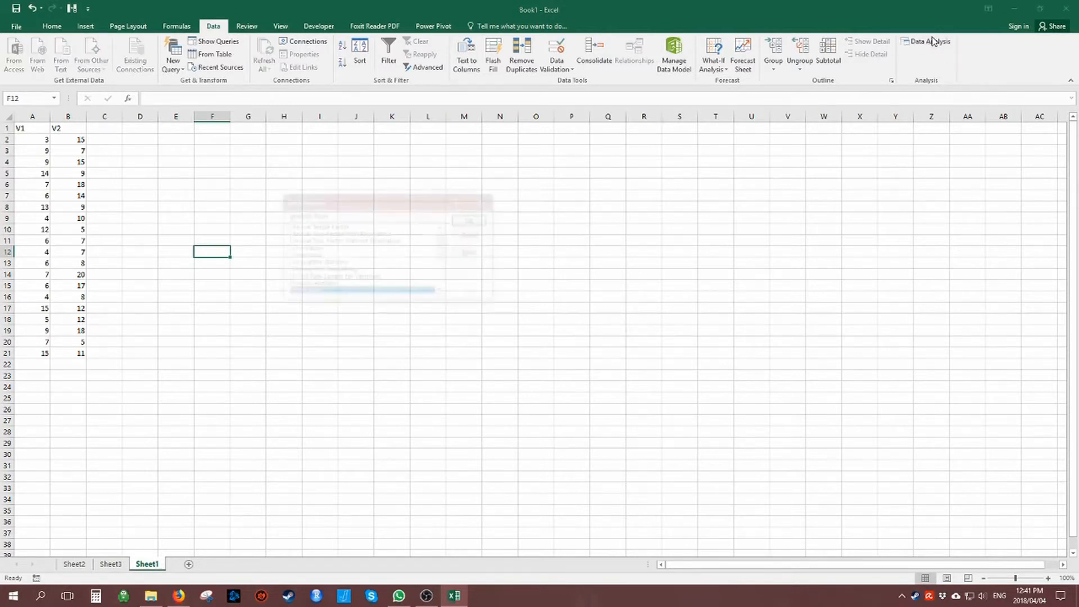
click(377, 249)
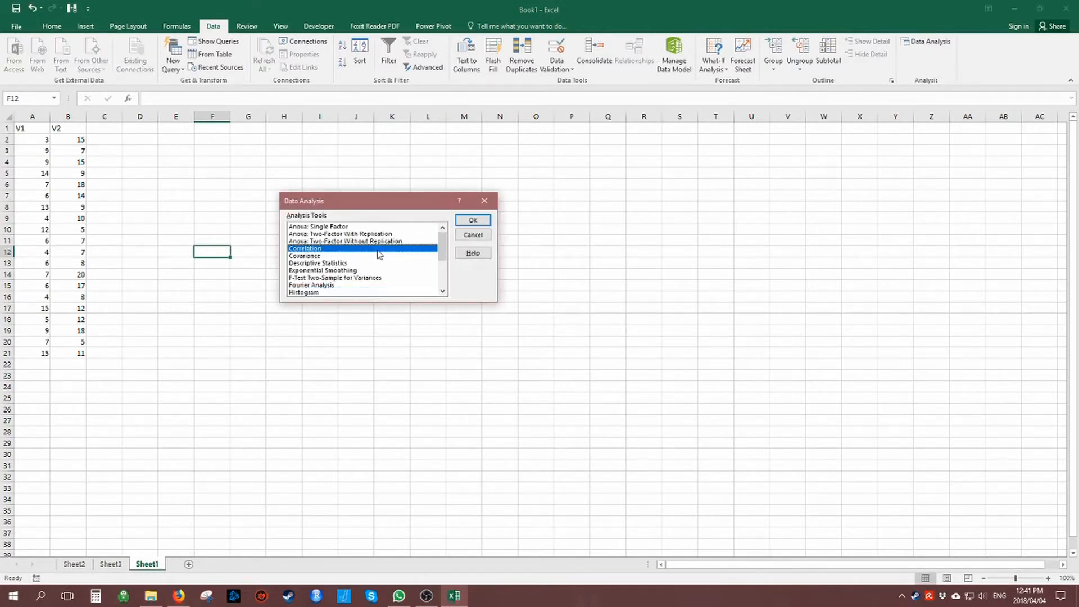
click(474, 221)
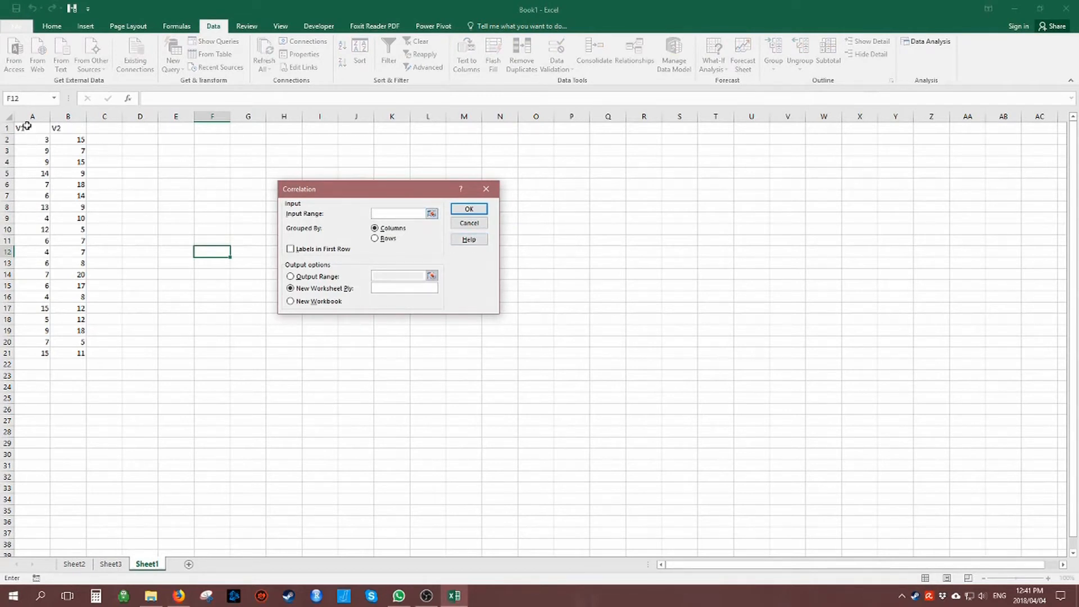
Run the correlation on $A$1:$B$21, grouped by columns with labels in the first row, output to a new worksheet
drag(24, 127, 84, 353)
click(317, 249)
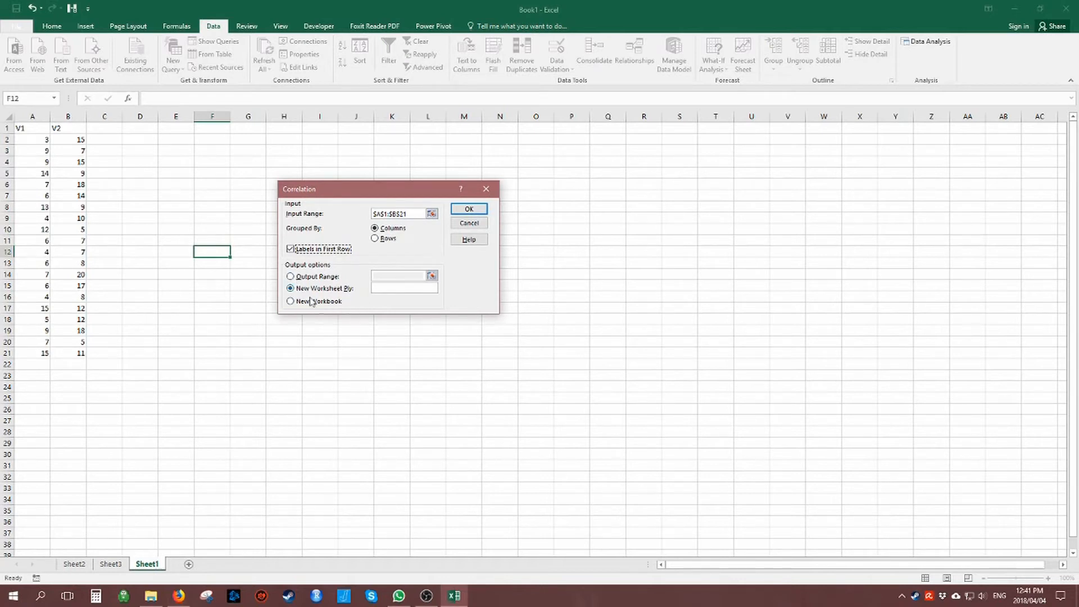
click(468, 211)
click(203, 217)
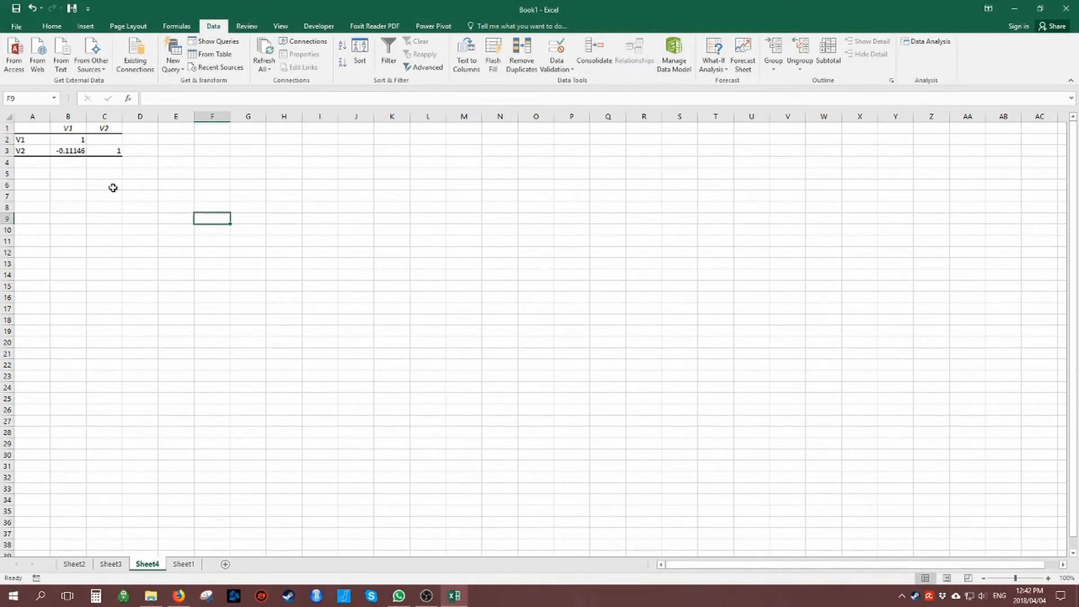
Look over the correlation matrix, focusing on its V2 row
key(Down)
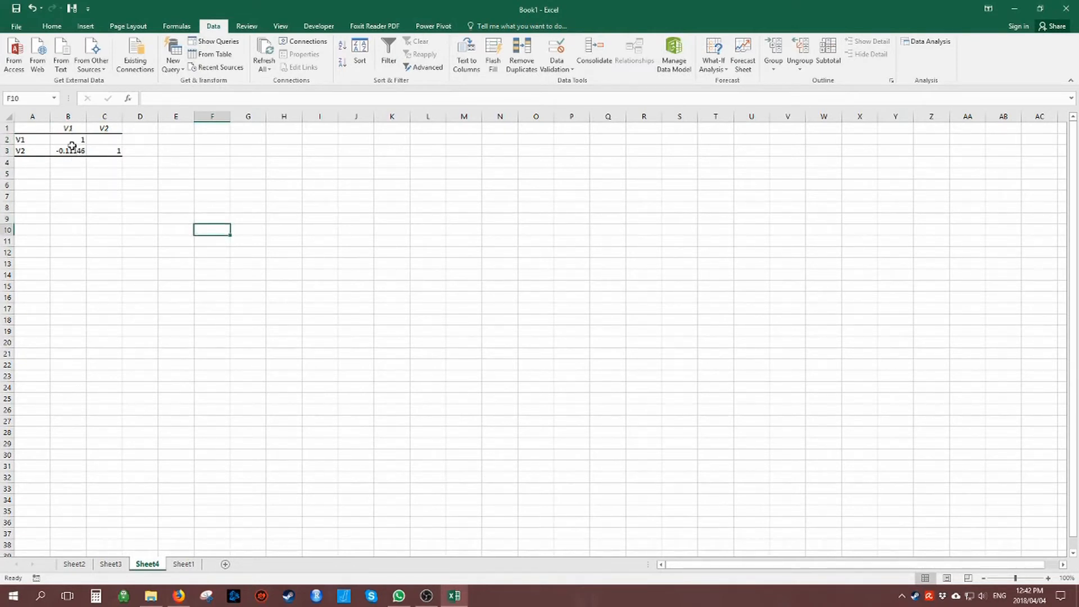
click(77, 117)
click(121, 151)
click(190, 150)
drag(120, 150, 8, 150)
click(132, 165)
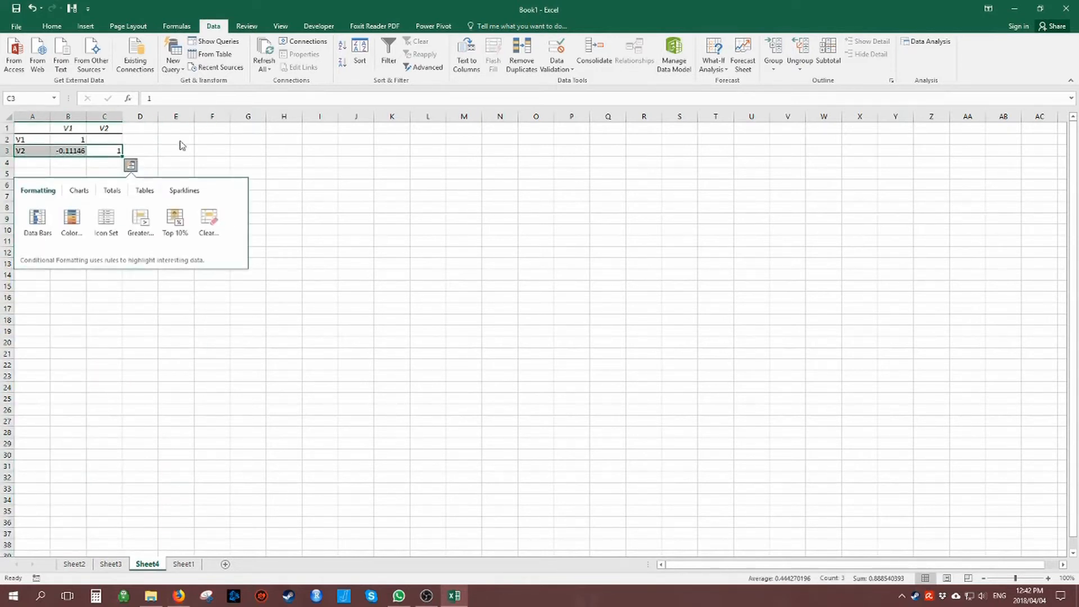
click(163, 150)
Inspect the full-precision V1–V2 correlation coefficient in cell B3 without changing it
double_click(72, 150)
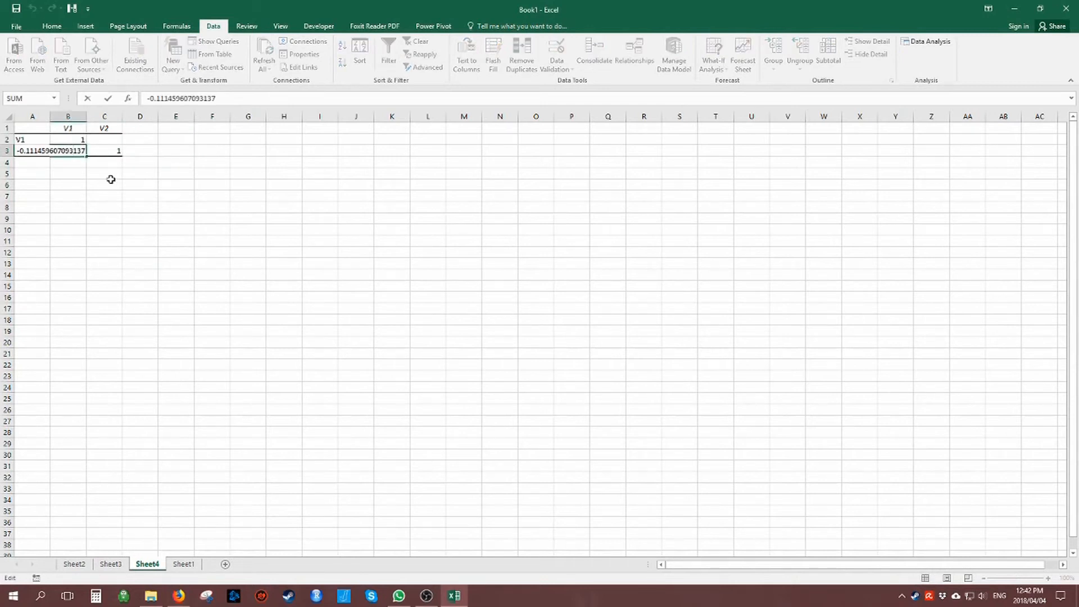
key(Return)
click(73, 152)
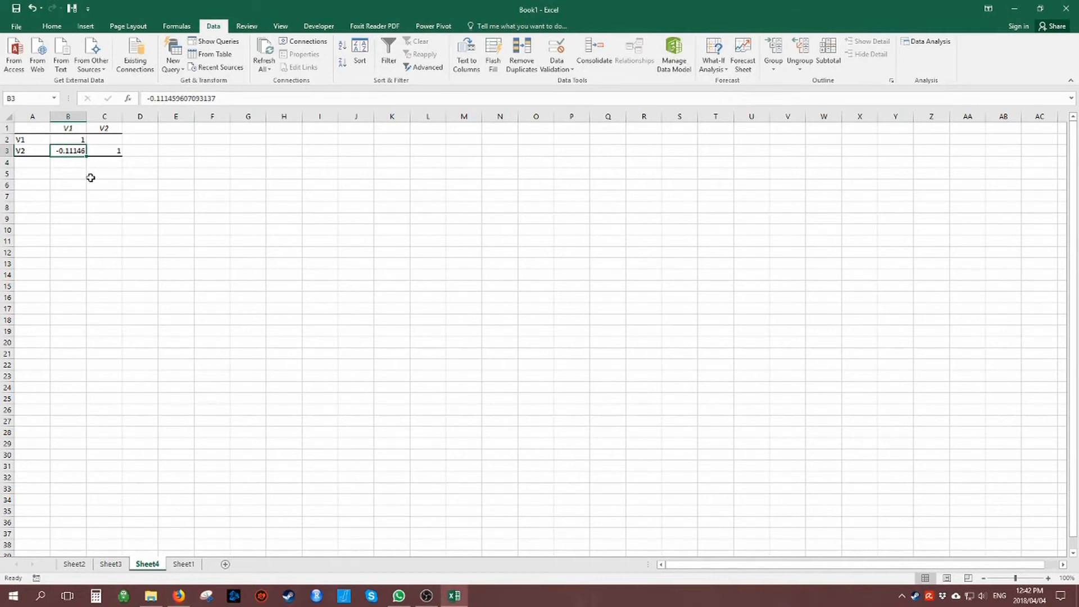
click(79, 172)
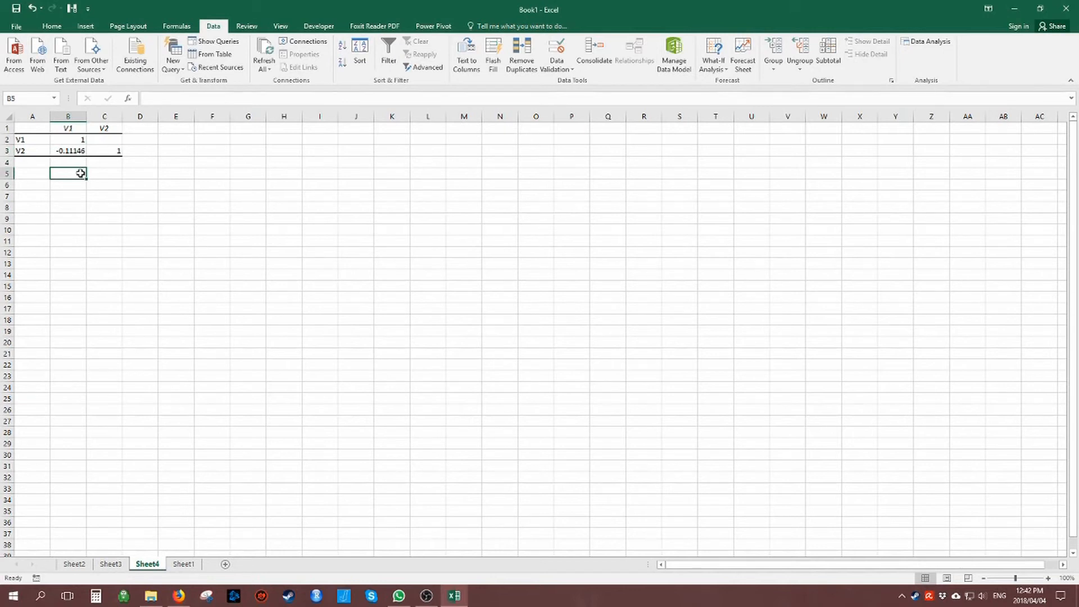
click(80, 152)
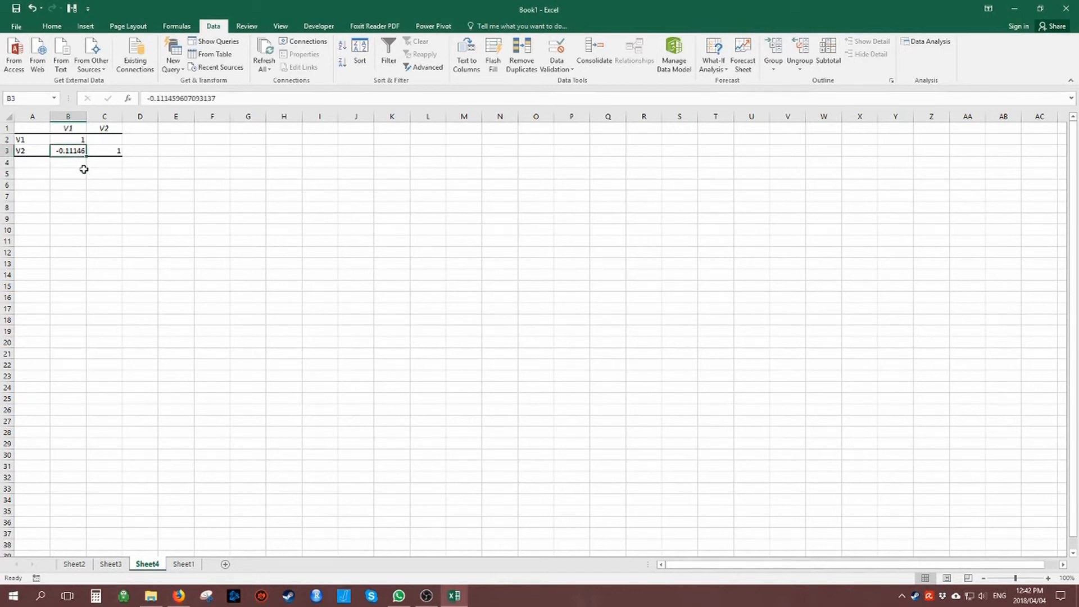
click(84, 172)
click(66, 151)
double_click(79, 150)
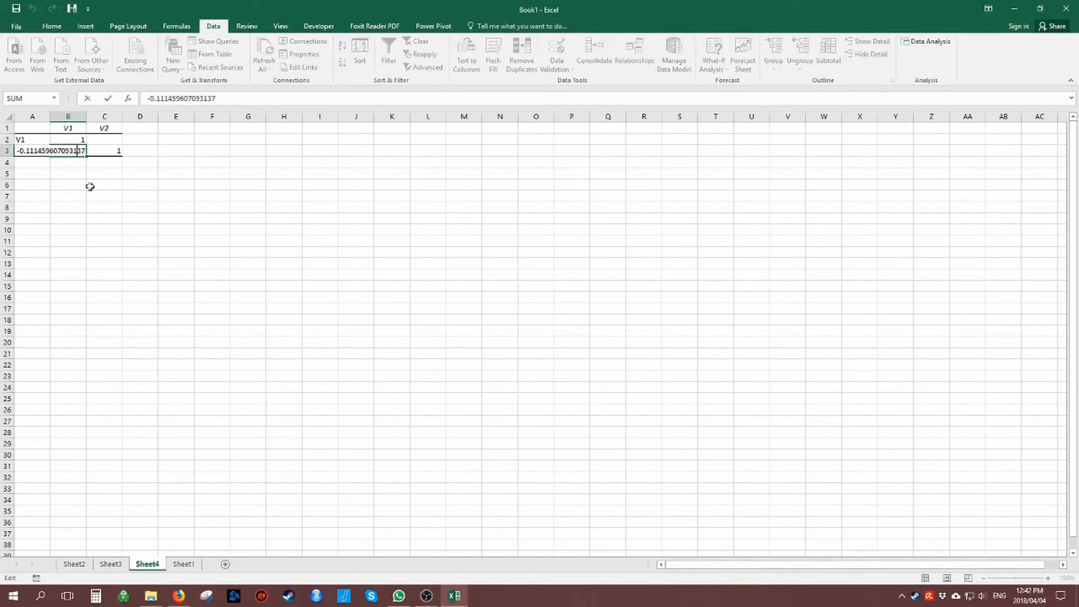
click(93, 184)
Review the source data against the correlation, t-test and descriptive statistics sheets, and reopen the Data Analysis tools from Sheet1
click(186, 564)
click(147, 564)
click(65, 153)
click(77, 197)
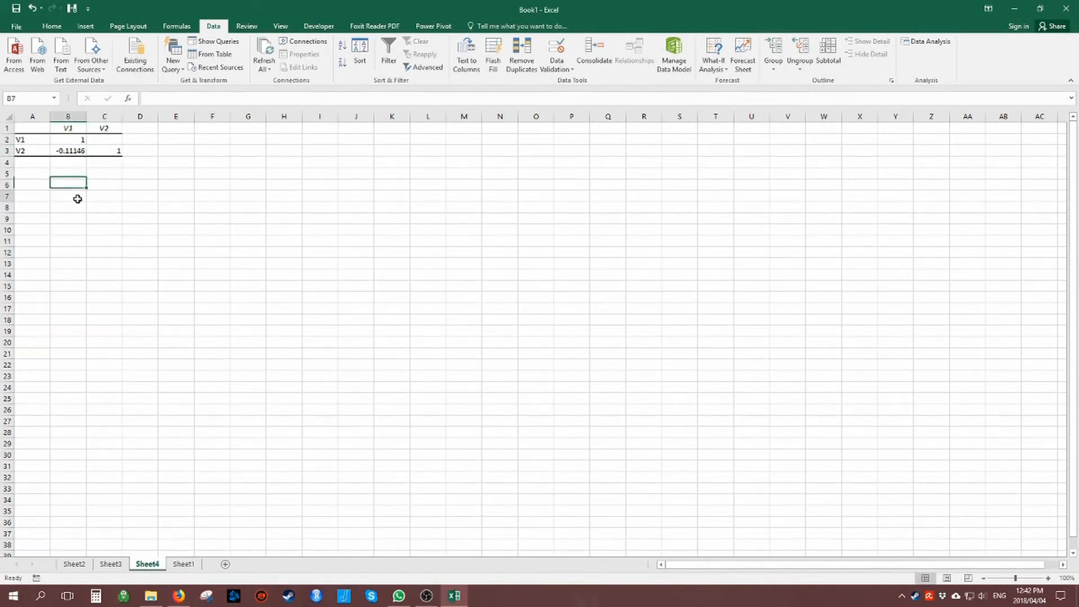
click(182, 566)
click(146, 564)
click(98, 564)
click(74, 564)
click(183, 564)
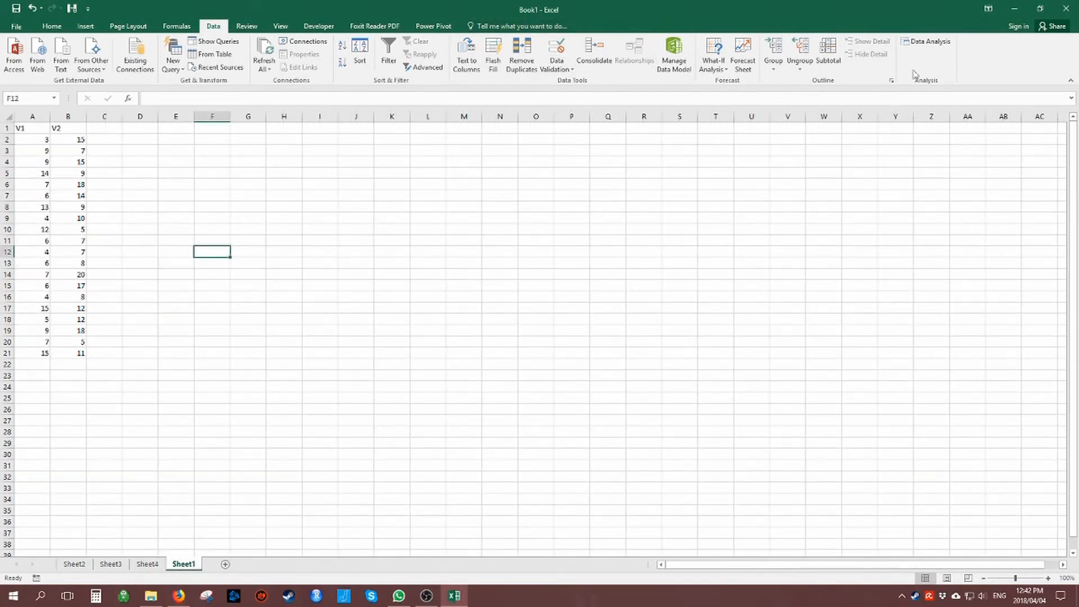
click(927, 41)
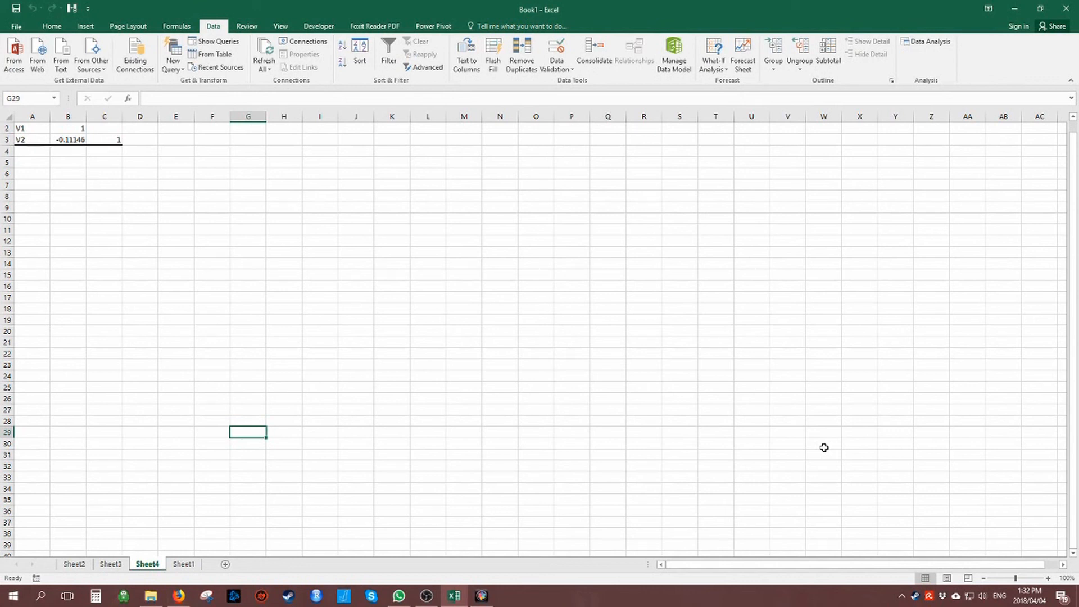
mouse_move(492, 603)
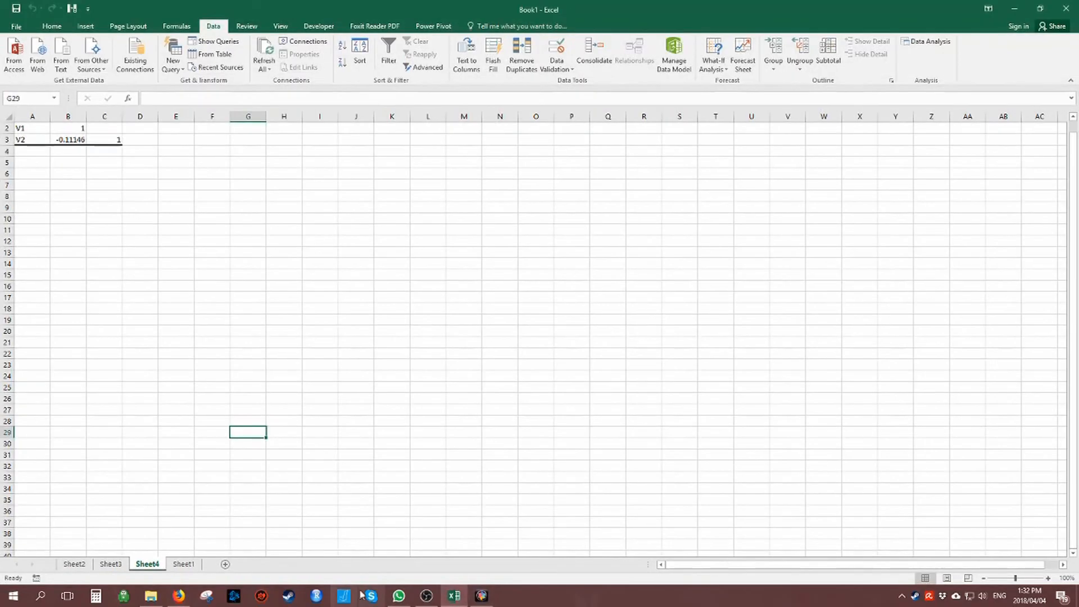
click(426, 596)
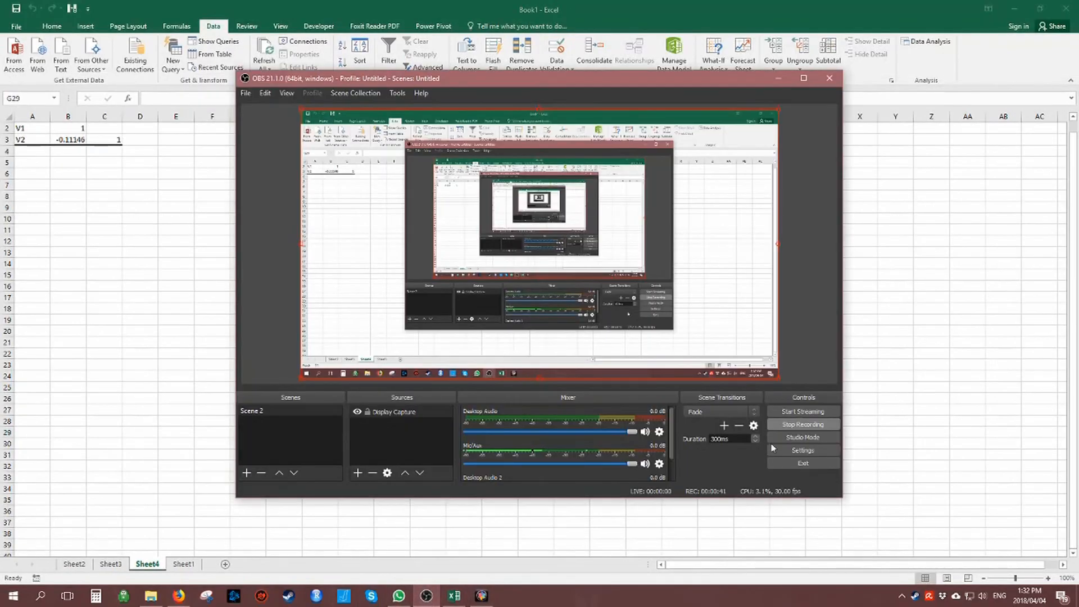
click(812, 429)
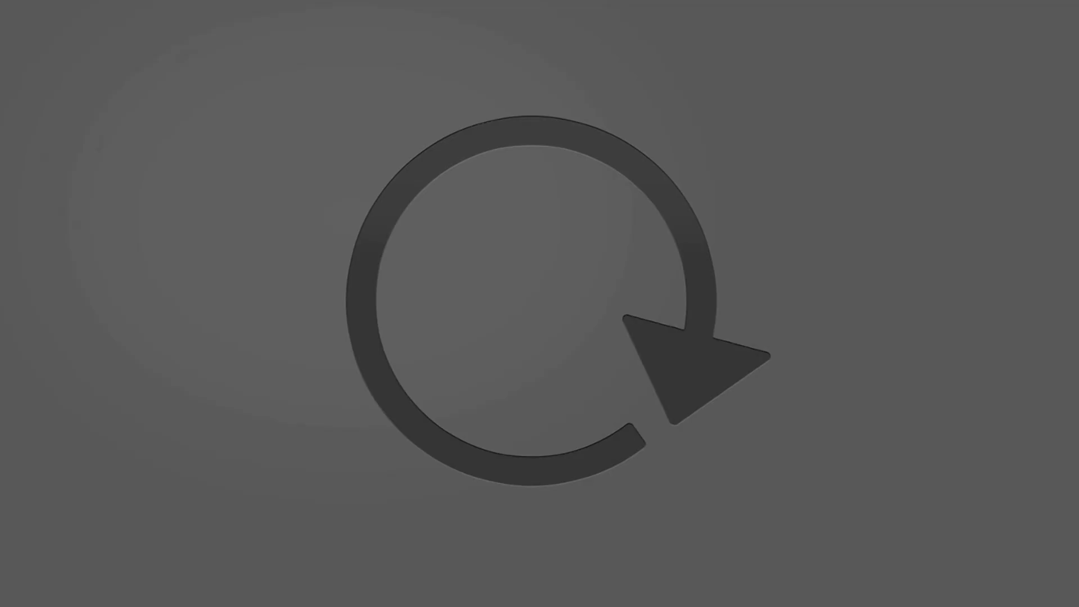